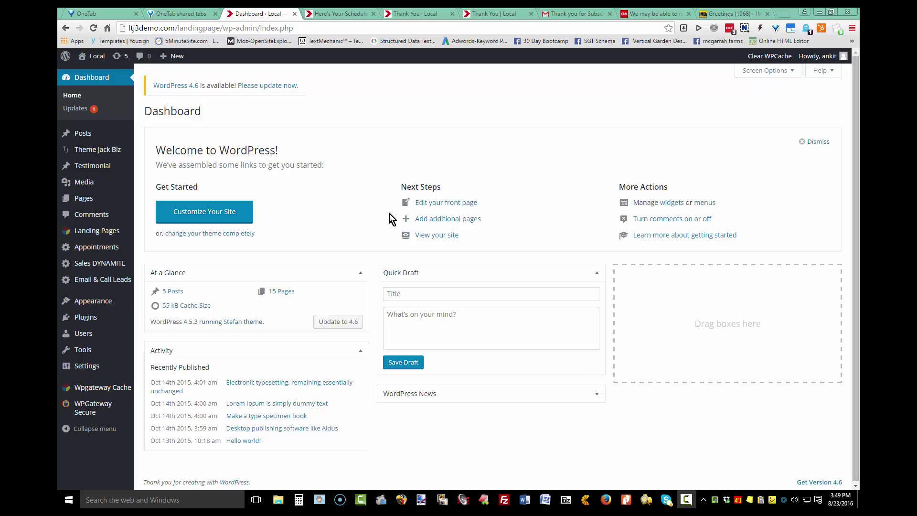
Step: Open the template gallery for creating a new landing page form
{"action": "mouse_move", "coordinate": [97, 232]}
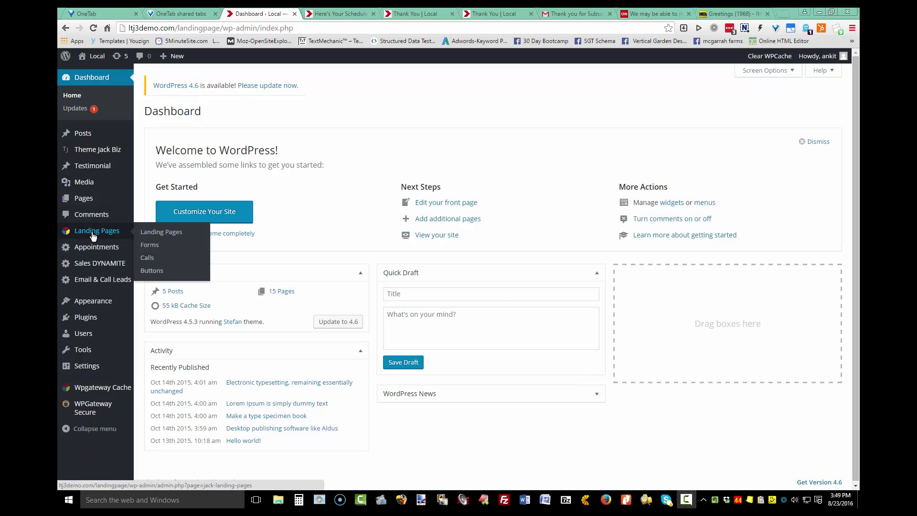
{"action": "left_click", "coordinate": [148, 246]}
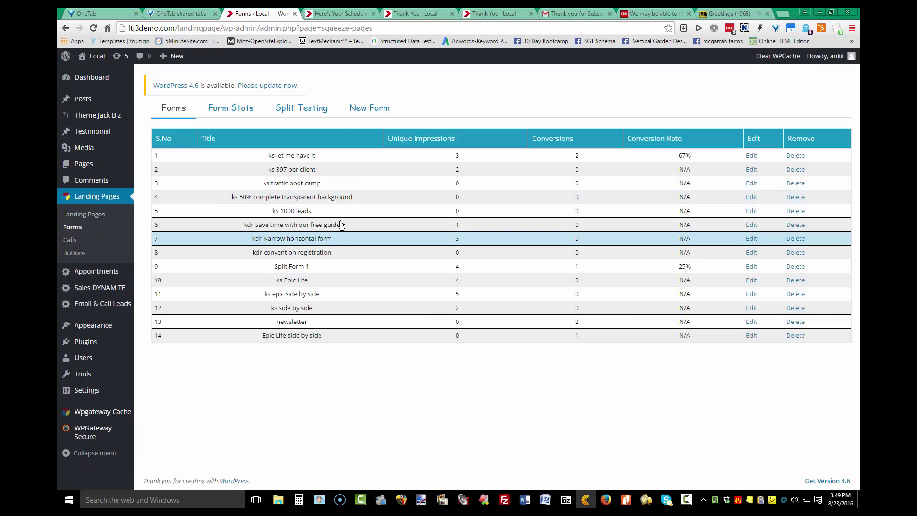
{"action": "left_click", "coordinate": [362, 108]}
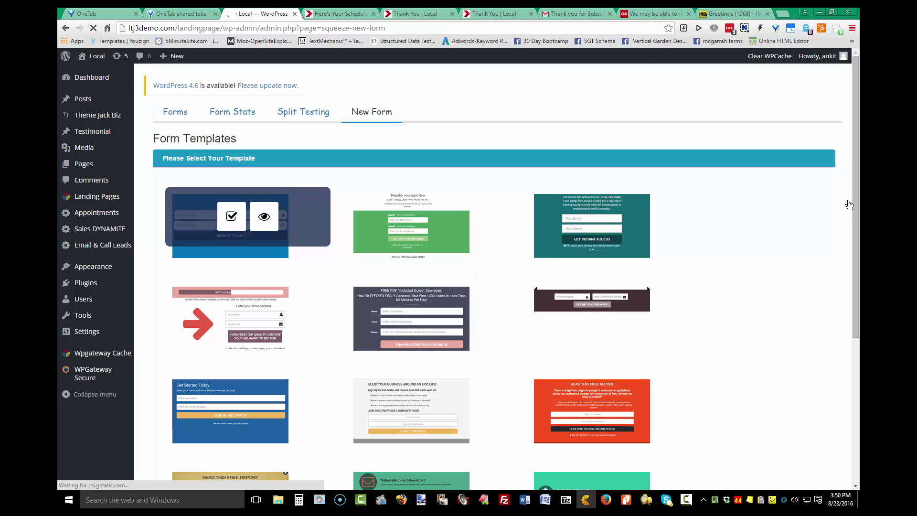
Step: Preview the form template with the 50% Complete progress bar and the red arrow
{"action": "scroll", "coordinate": [851, 222], "scroll_direction": "down", "scroll_amount": 5}
{"action": "mouse_move", "coordinate": [415, 143]}
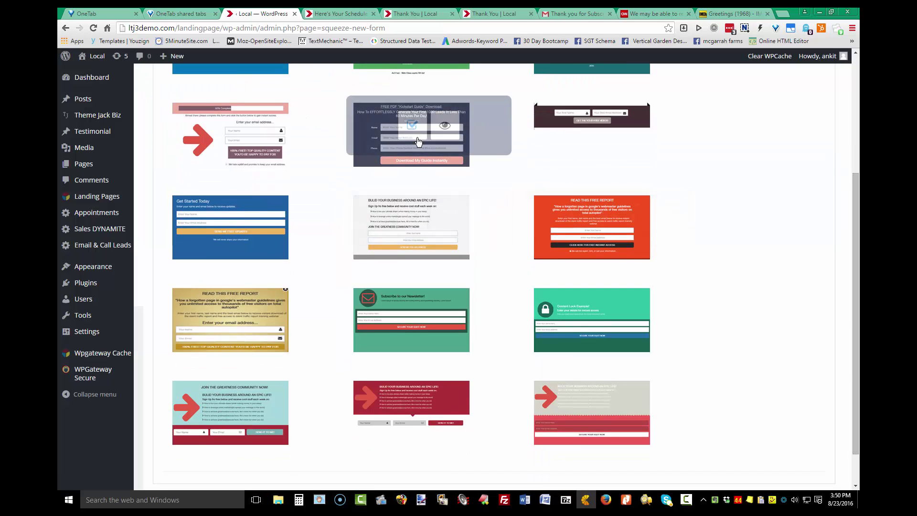
{"action": "mouse_move", "coordinate": [221, 115]}
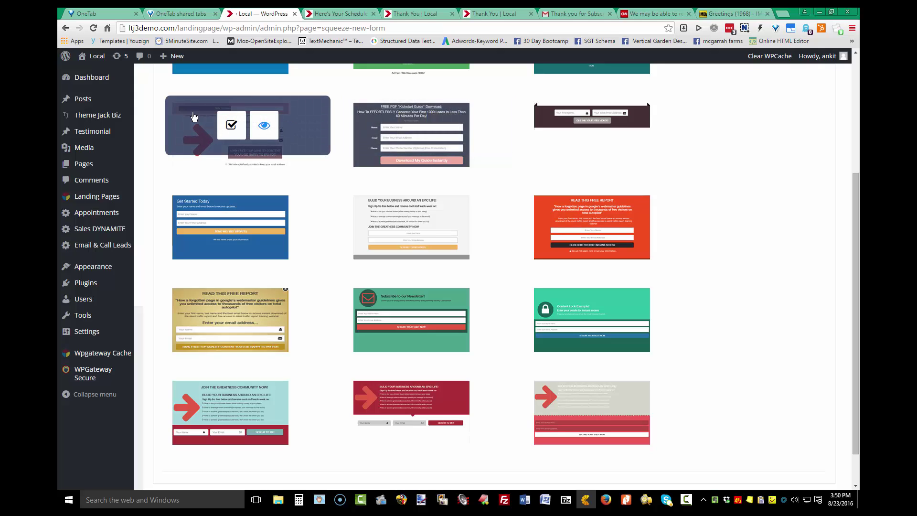
{"action": "left_click", "coordinate": [264, 127]}
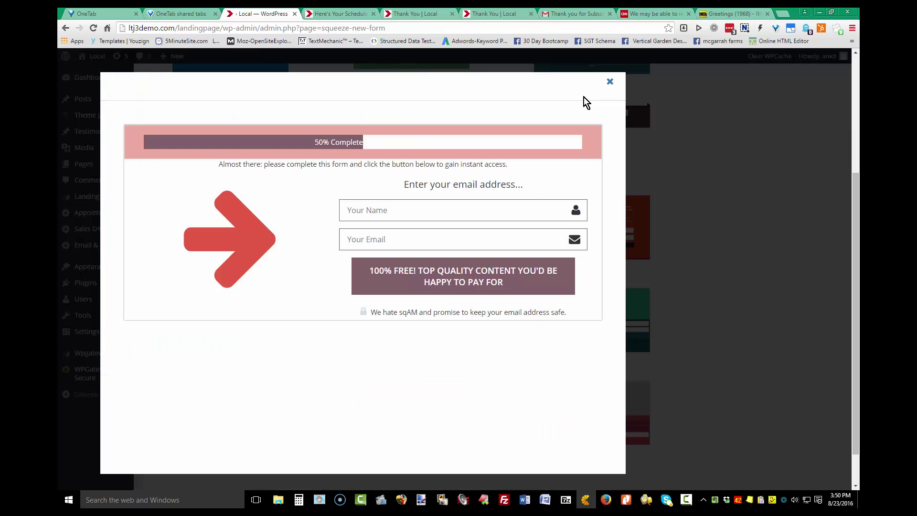
{"action": "left_click", "coordinate": [608, 85]}
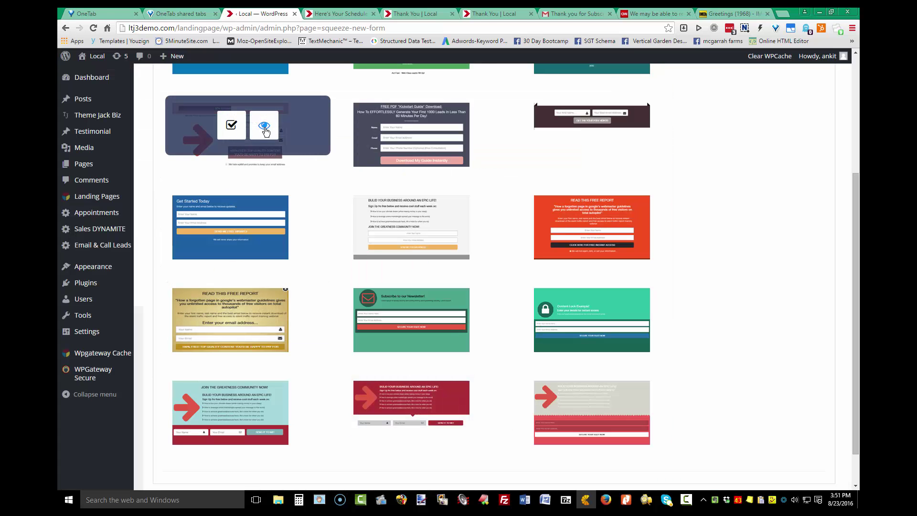
Step: Select the 50% Complete arrow template for the new form and title it "Quality Content"
{"action": "left_click", "coordinate": [230, 126]}
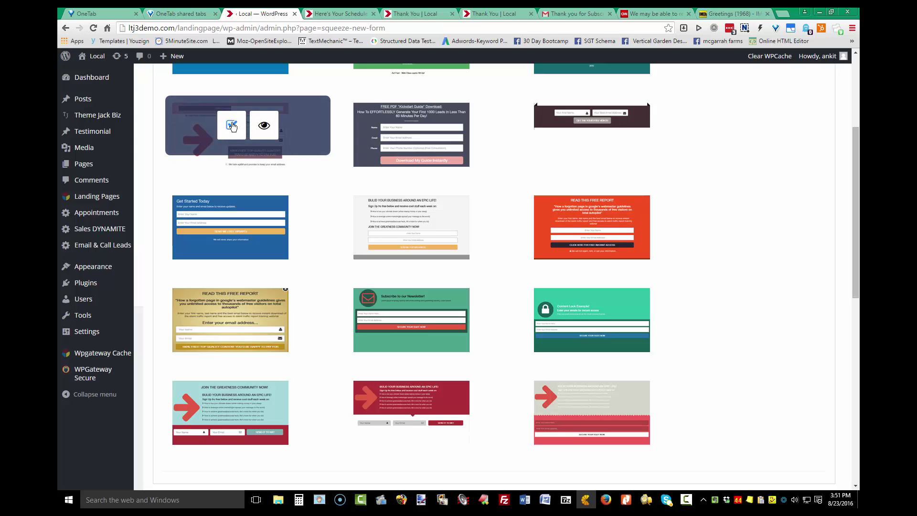
{"action": "scroll", "coordinate": [438, 349], "scroll_direction": "down", "scroll_amount": 6}
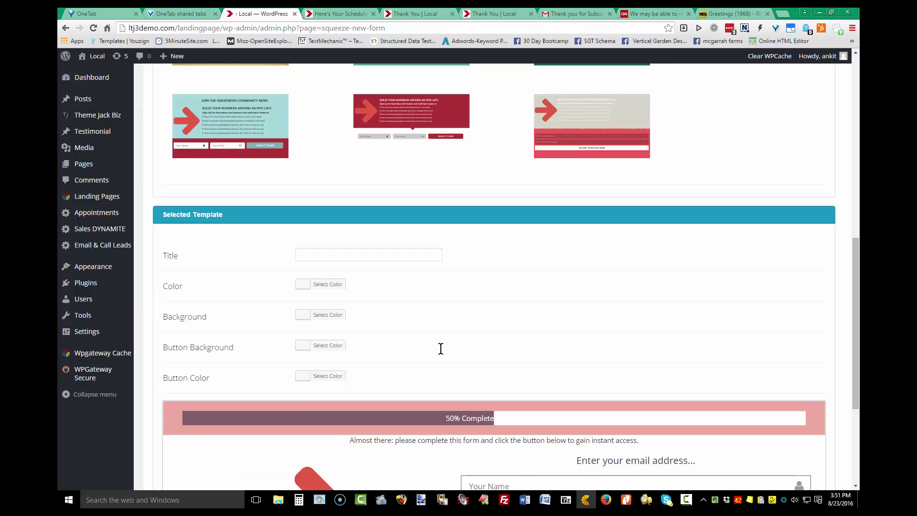
{"action": "scroll", "coordinate": [438, 348], "scroll_direction": "down", "scroll_amount": 2}
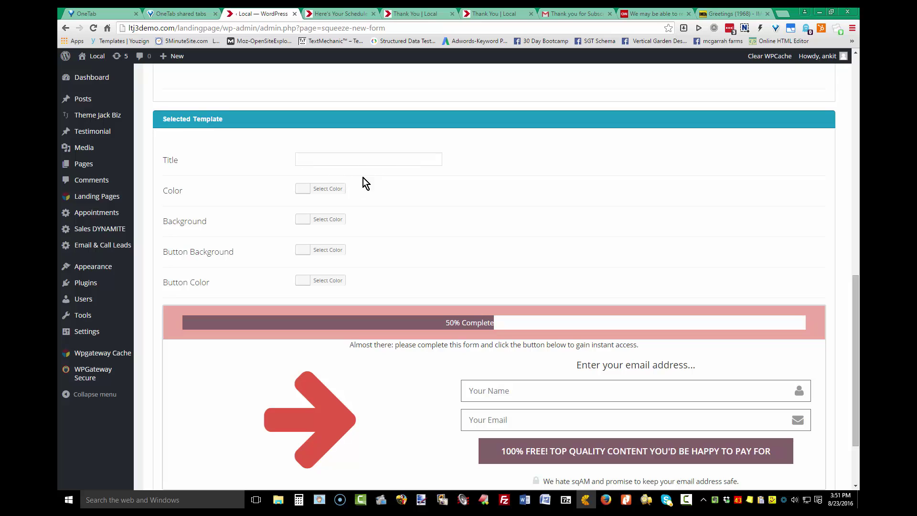
{"action": "left_click", "coordinate": [343, 157]}
{"action": "type", "text": "Quality Content"}
Step: Set the form's color to the red swatch and its background to the blue swatch
{"action": "scroll", "coordinate": [243, 120], "scroll_direction": "down", "scroll_amount": 2}
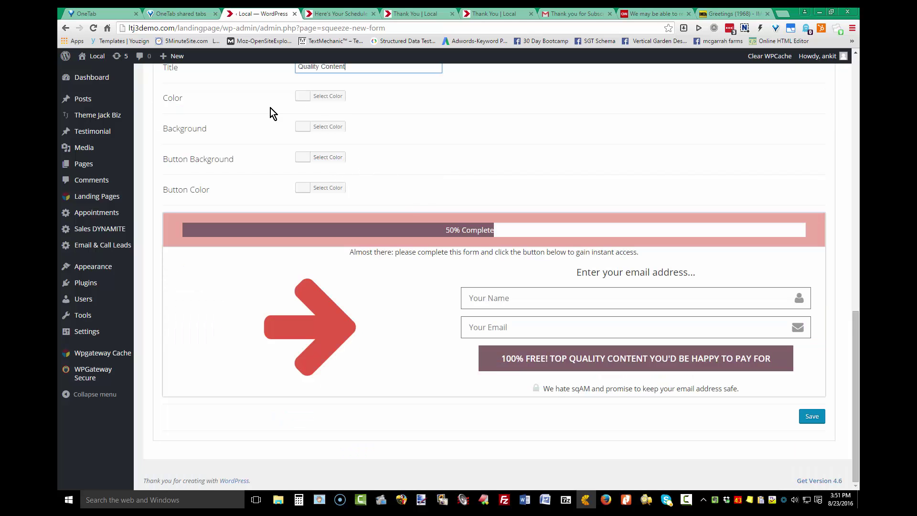
{"action": "left_click", "coordinate": [306, 100]}
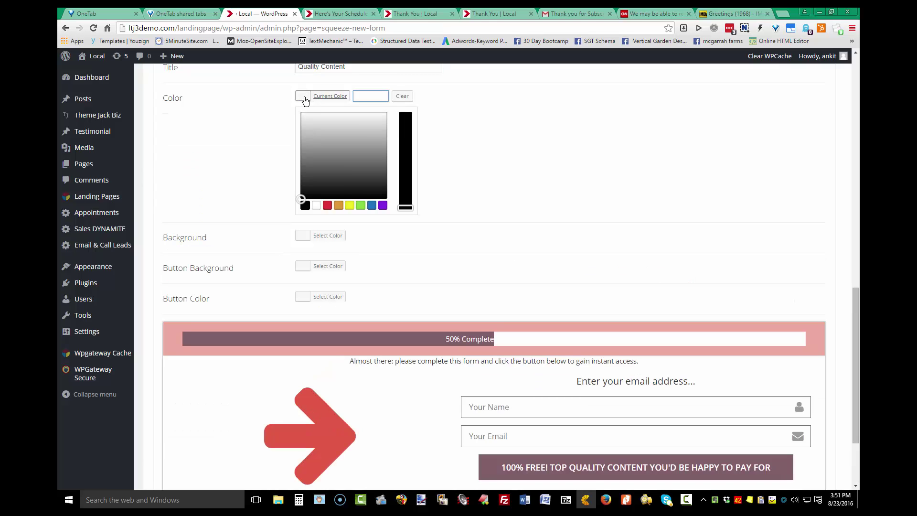
{"action": "left_click", "coordinate": [327, 205]}
{"action": "left_click", "coordinate": [329, 236]}
{"action": "left_click", "coordinate": [372, 236]}
Step: Set the form's button background to green and its button color to white (#ffffff), and save the form
{"action": "scroll", "coordinate": [326, 176], "scroll_direction": "down", "scroll_amount": 2}
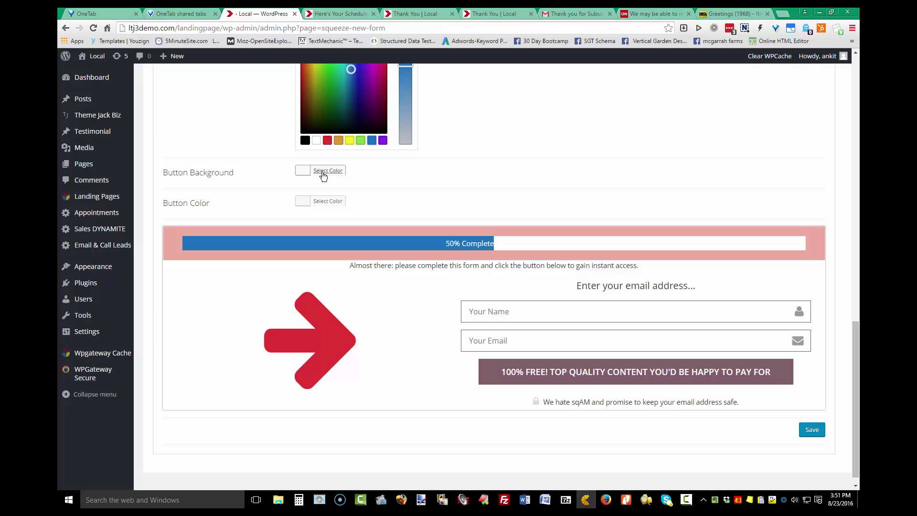
{"action": "left_click", "coordinate": [323, 175]}
{"action": "left_click", "coordinate": [318, 186]}
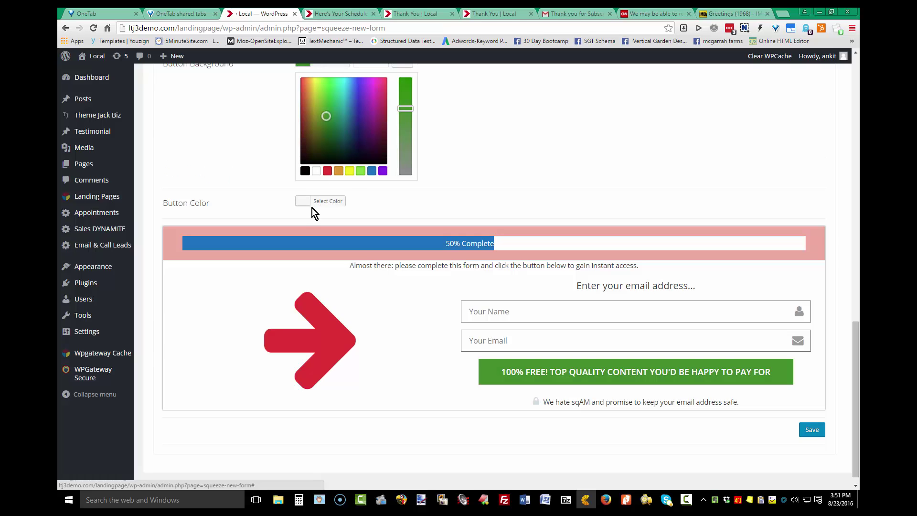
{"action": "left_click", "coordinate": [321, 201]}
{"action": "left_click", "coordinate": [317, 202]}
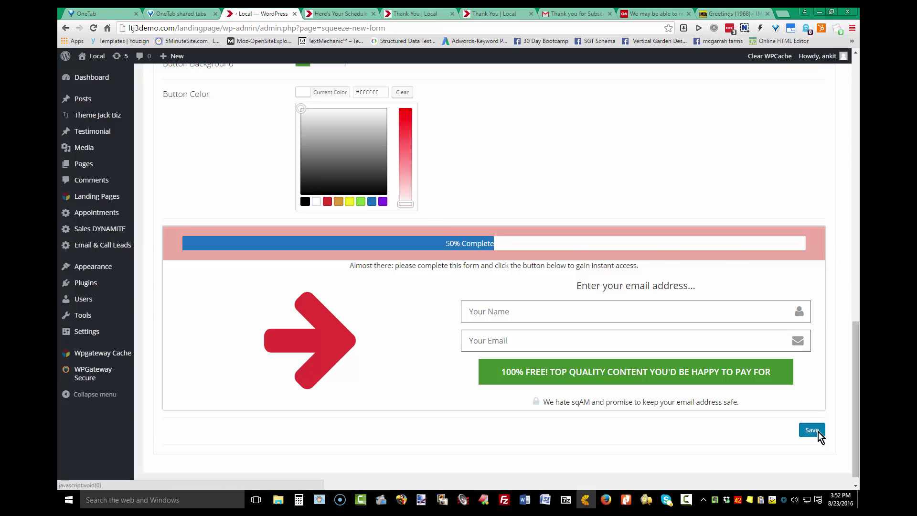
{"action": "left_click", "coordinate": [819, 432]}
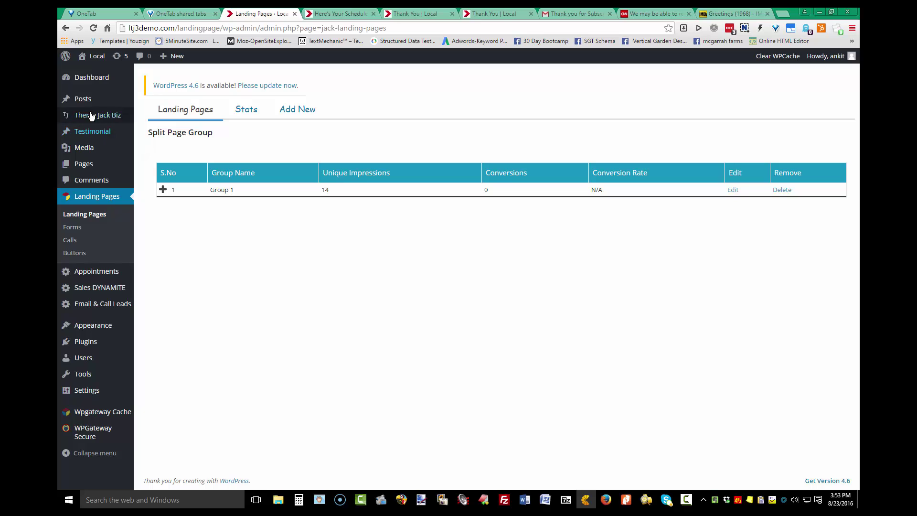
Step: Open the Integration section of the Theme Jack Biz theme settings
{"action": "mouse_move", "coordinate": [115, 115]}
{"action": "left_click", "coordinate": [174, 119]}
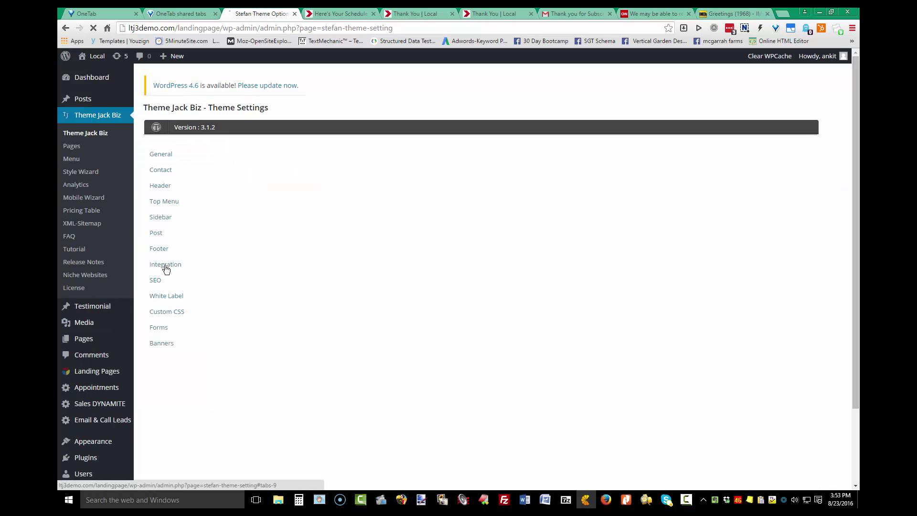
{"action": "left_click", "coordinate": [165, 265]}
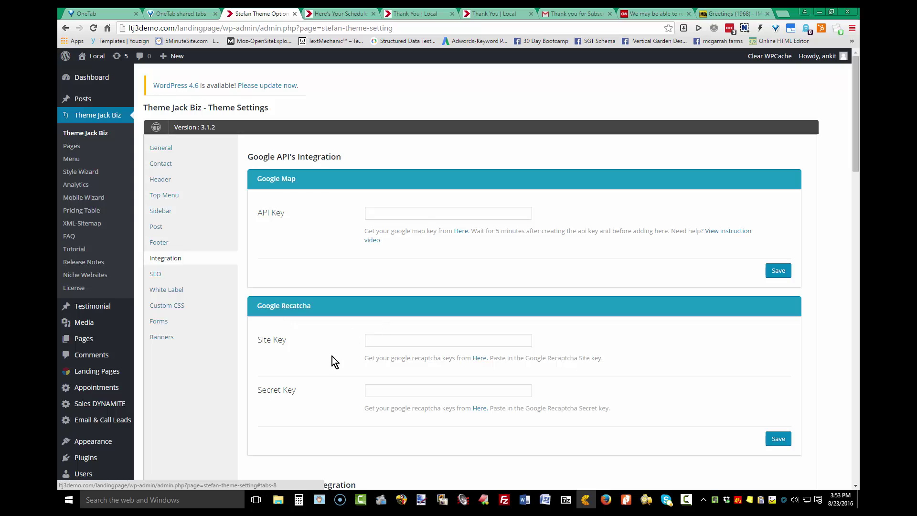
Step: Review the autoresponder services offered for integration and the key fields each one requires
{"action": "scroll", "coordinate": [317, 382], "scroll_direction": "down", "scroll_amount": 4}
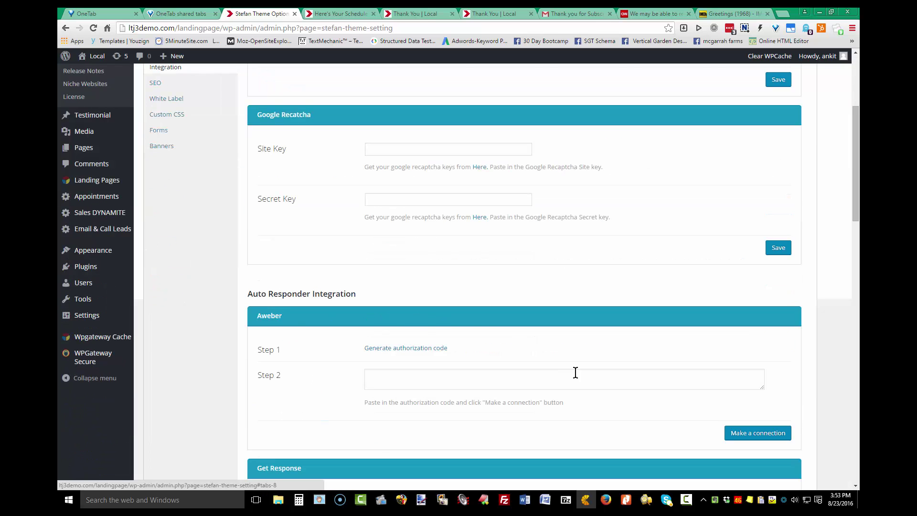
{"action": "scroll", "coordinate": [526, 371], "scroll_direction": "down", "scroll_amount": 2}
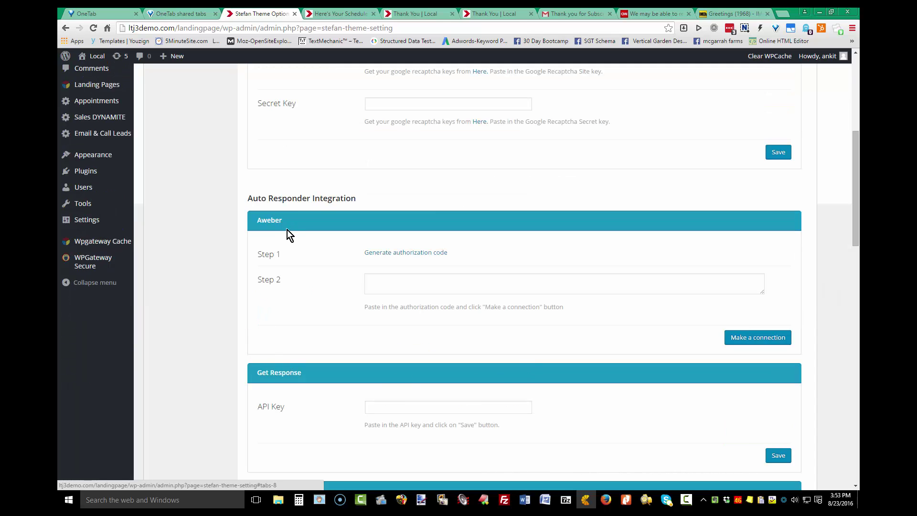
{"action": "scroll", "coordinate": [337, 387], "scroll_direction": "down", "scroll_amount": 4}
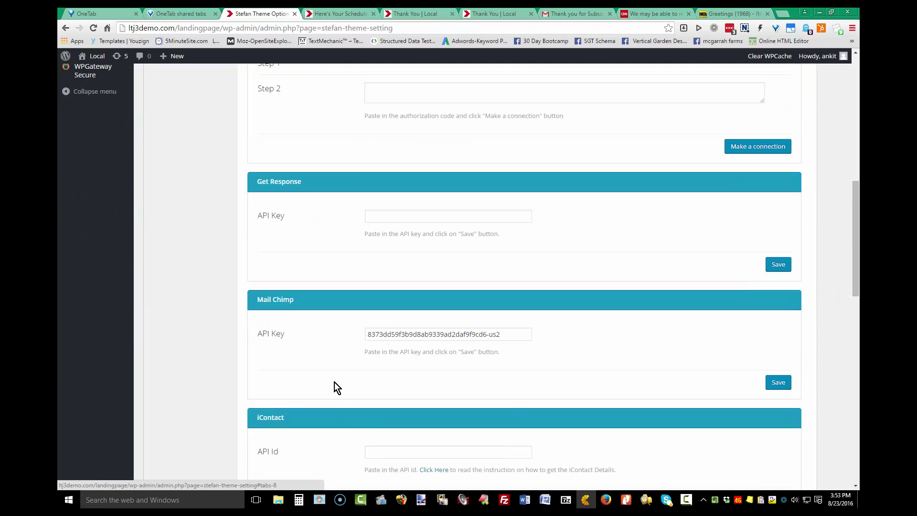
{"action": "scroll", "coordinate": [351, 372], "scroll_direction": "down", "scroll_amount": 4}
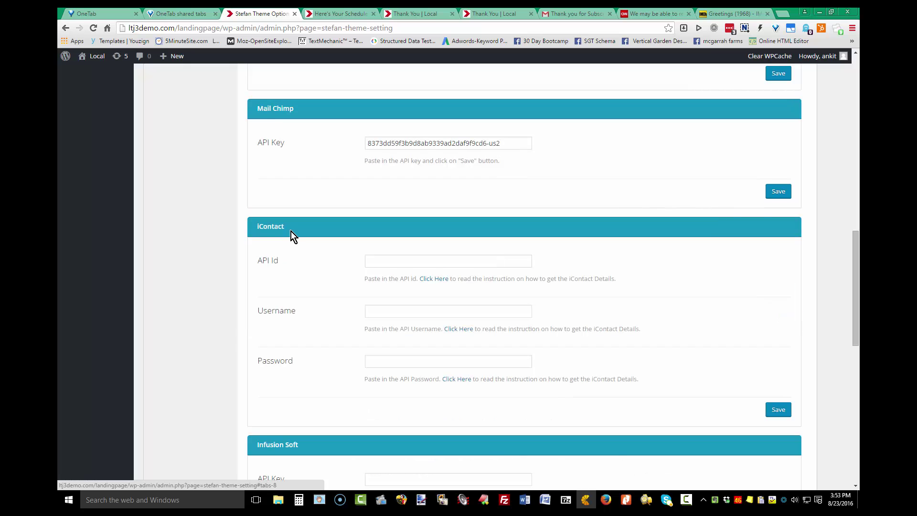
{"action": "scroll", "coordinate": [325, 383], "scroll_direction": "down", "scroll_amount": 4}
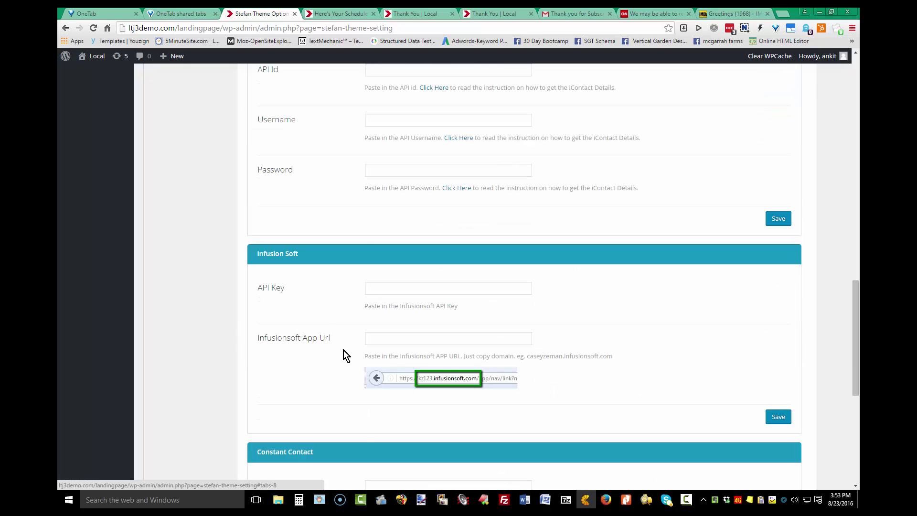
{"action": "scroll", "coordinate": [307, 417], "scroll_direction": "down", "scroll_amount": 2}
{"action": "scroll", "coordinate": [334, 387], "scroll_direction": "down", "scroll_amount": 4}
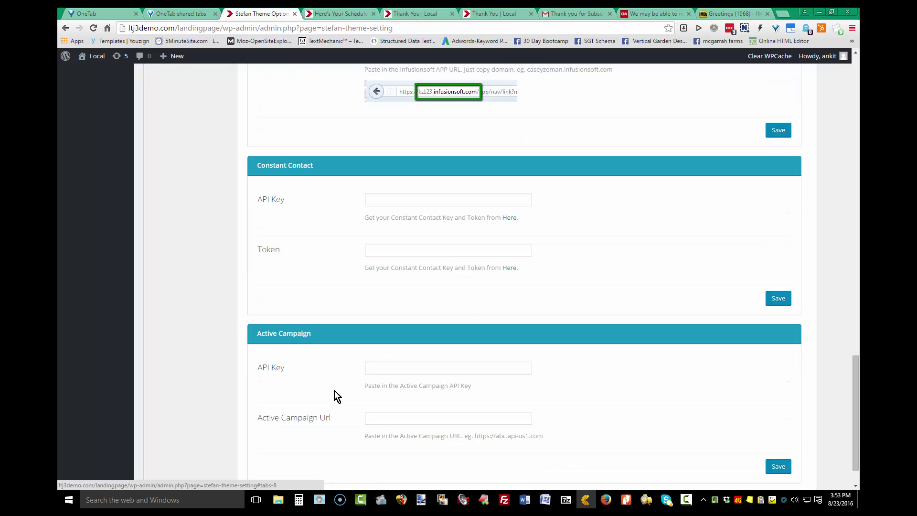
{"action": "scroll", "coordinate": [295, 383], "scroll_direction": "down", "scroll_amount": 1}
{"action": "scroll", "coordinate": [324, 397], "scroll_direction": "up", "scroll_amount": 20}
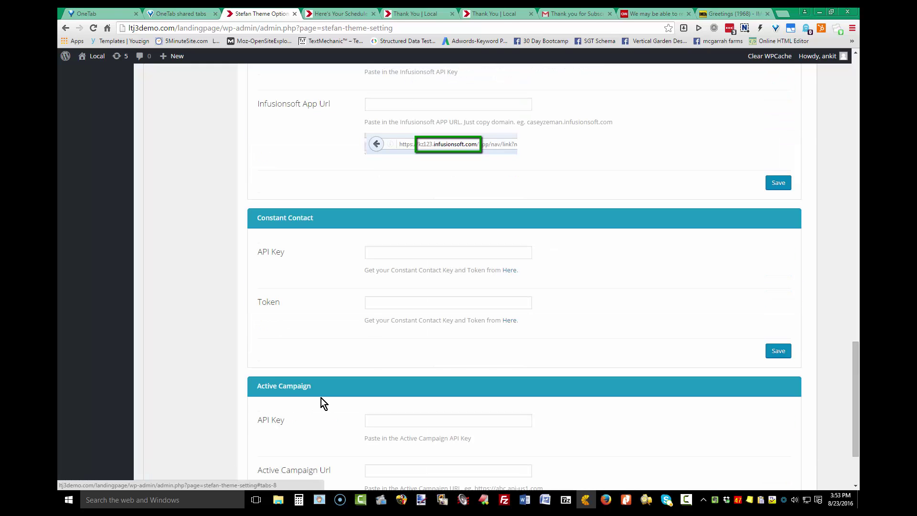
{"action": "scroll", "coordinate": [321, 396], "scroll_direction": "up", "scroll_amount": 3}
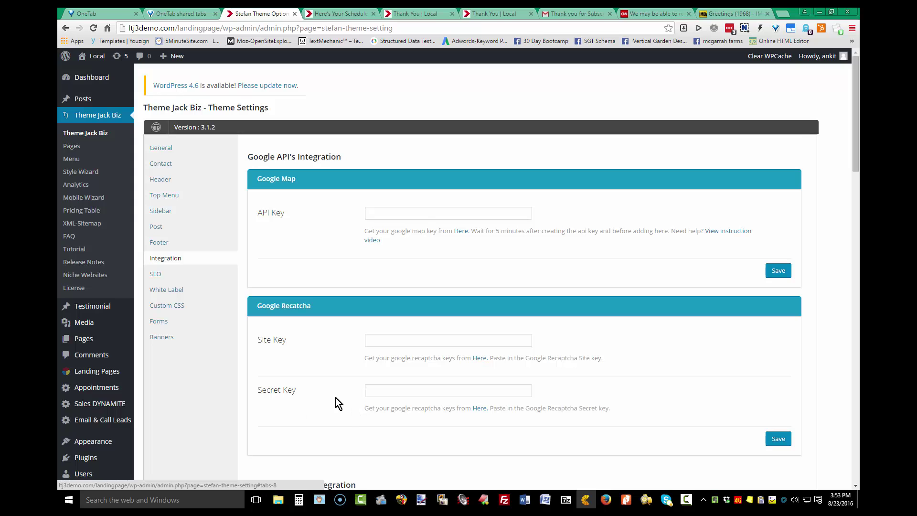
{"action": "scroll", "coordinate": [348, 381], "scroll_direction": "down", "scroll_amount": 5}
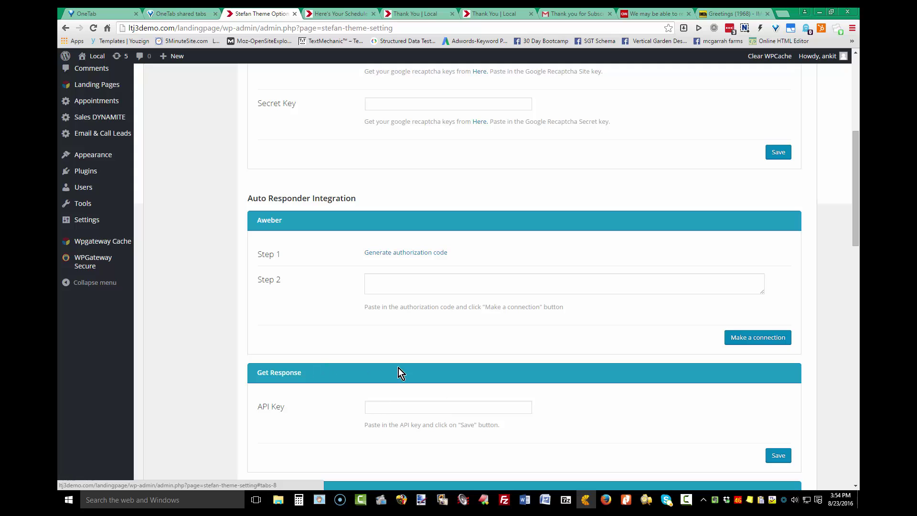
{"action": "scroll", "coordinate": [392, 317], "scroll_direction": "up", "scroll_amount": 6}
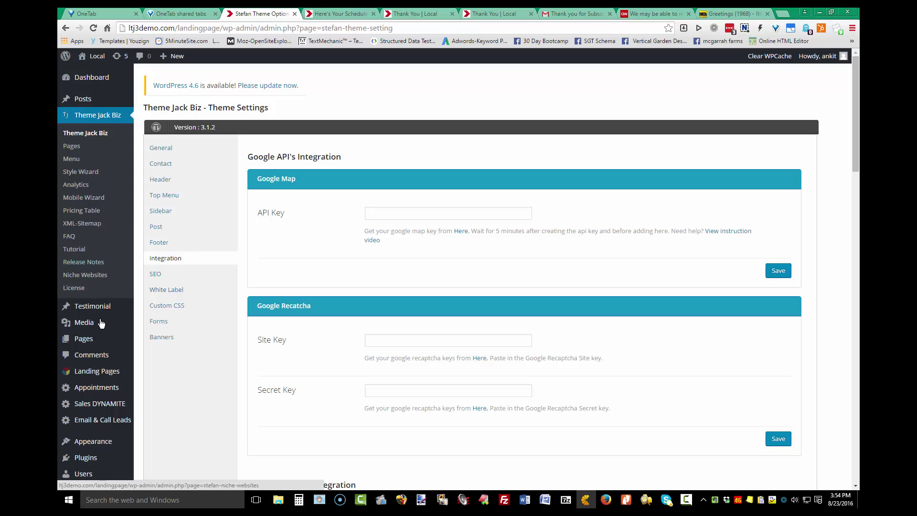
Step: Create a new page titled "Landing Form New" and switch it to the Jack Page Builder
{"action": "mouse_move", "coordinate": [134, 342]}
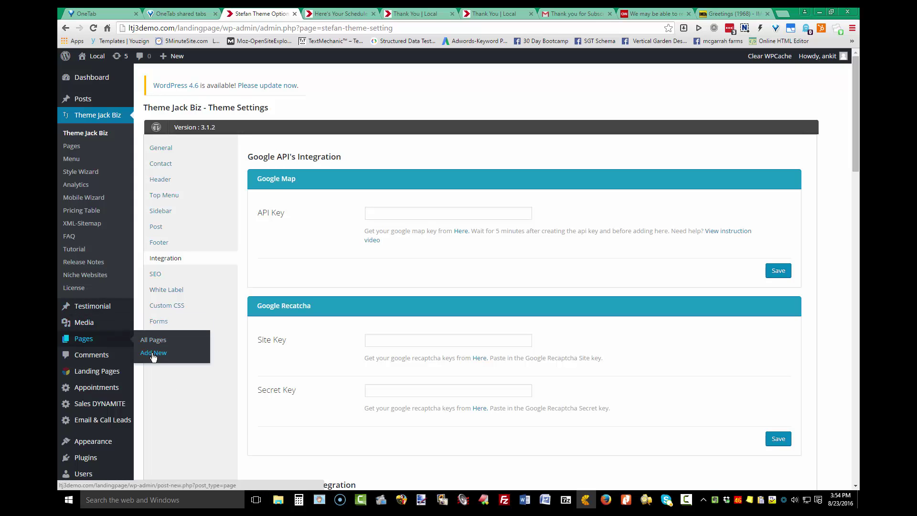
{"action": "type", "text": "Landing Form New"}
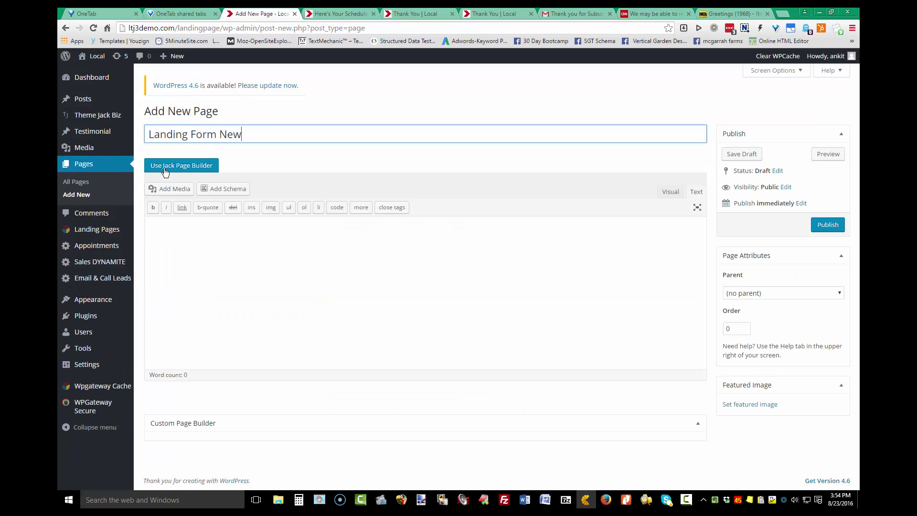
{"action": "left_click", "coordinate": [181, 167]}
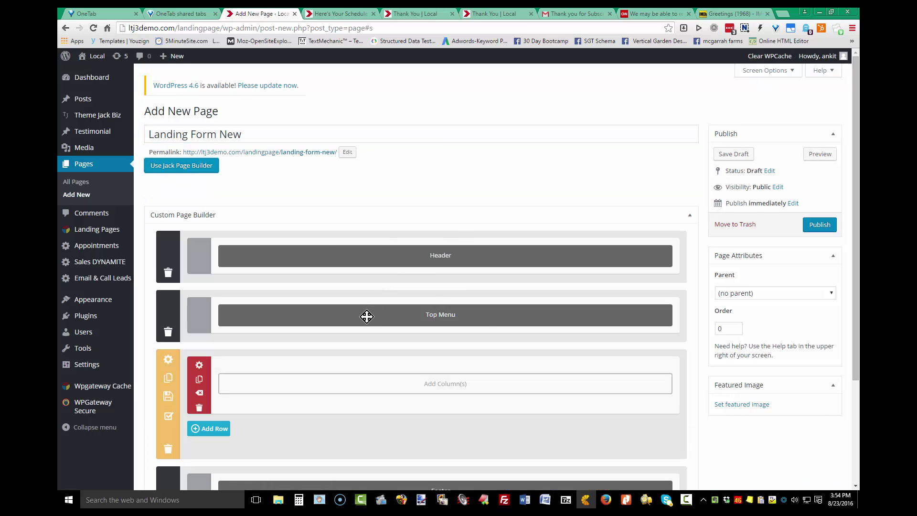
Step: Delete the Header, Top Menu and Footer sections from the page layout, confirming each removal
{"action": "left_click", "coordinate": [168, 274]}
{"action": "left_click", "coordinate": [520, 117]}
{"action": "left_click", "coordinate": [168, 275]}
{"action": "key", "text": "Return"}
{"action": "left_click", "coordinate": [168, 391]}
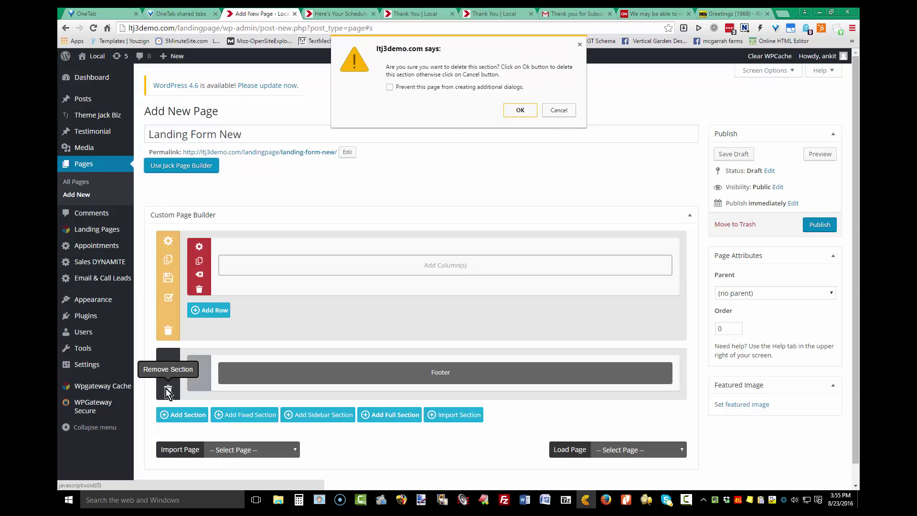
{"action": "left_click", "coordinate": [520, 111]}
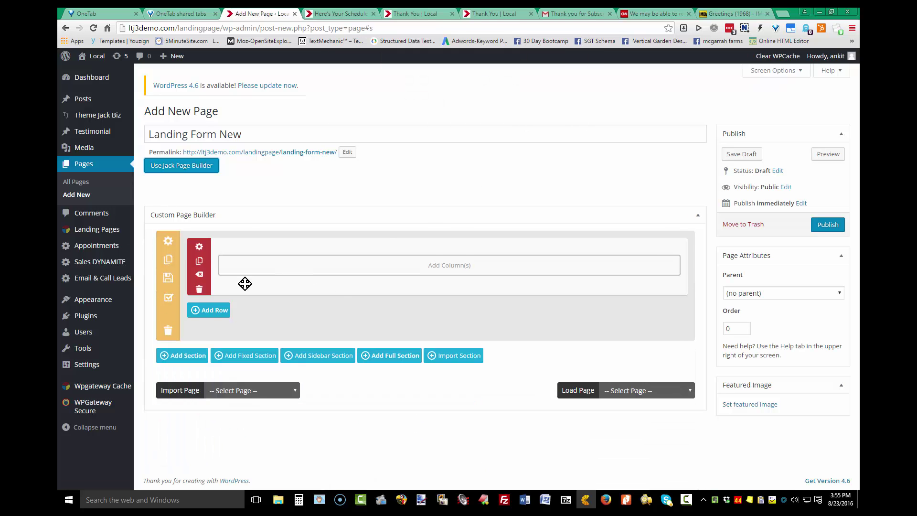
Step: Add three more empty rows to the remaining section of the page layout
{"action": "left_click", "coordinate": [211, 311]}
{"action": "scroll", "coordinate": [205, 353], "scroll_direction": "down", "scroll_amount": 2}
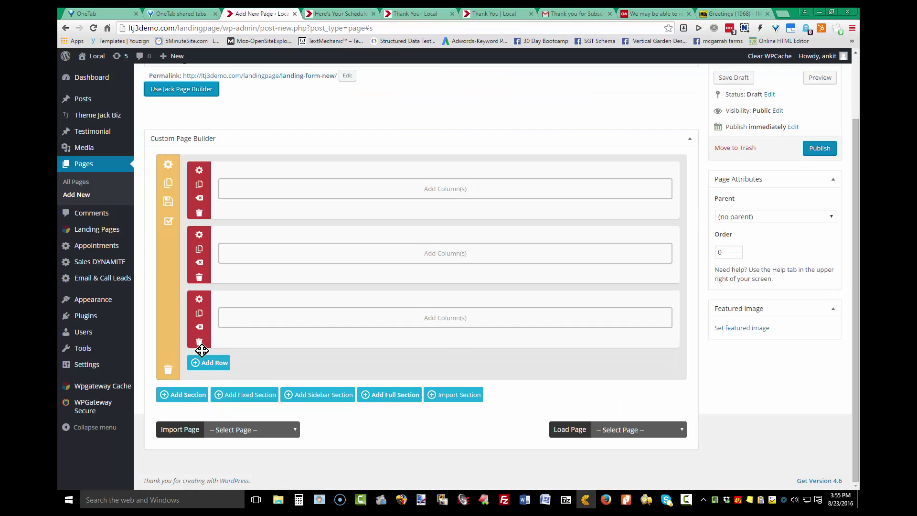
{"action": "left_click", "coordinate": [211, 363]}
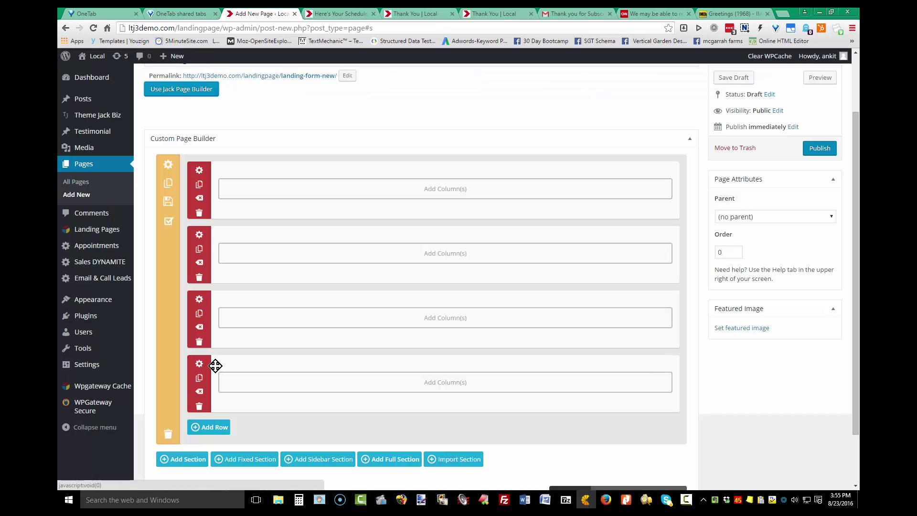
Step: Add another row to the section, then set the section's background to the mountain road image street-962796.jpg
{"action": "scroll", "coordinate": [215, 368], "scroll_direction": "down", "scroll_amount": 2}
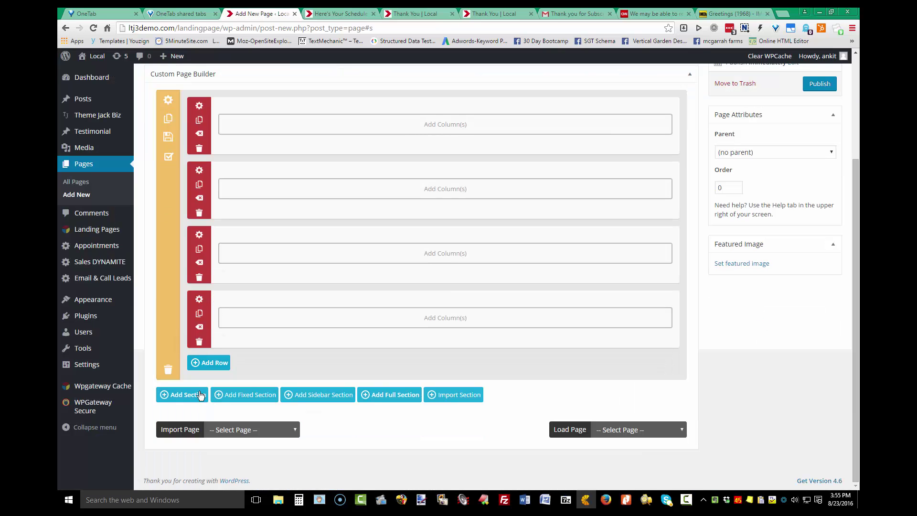
{"action": "left_click", "coordinate": [209, 367]}
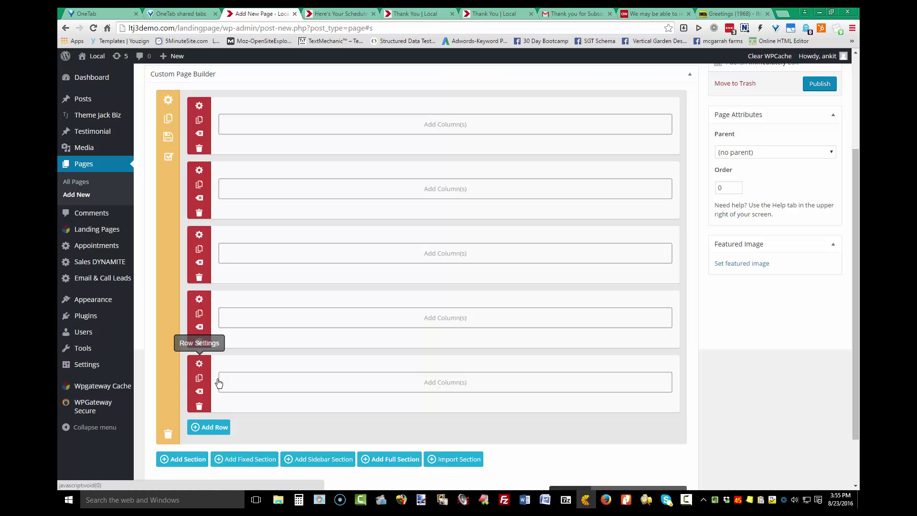
{"action": "left_click", "coordinate": [168, 102]}
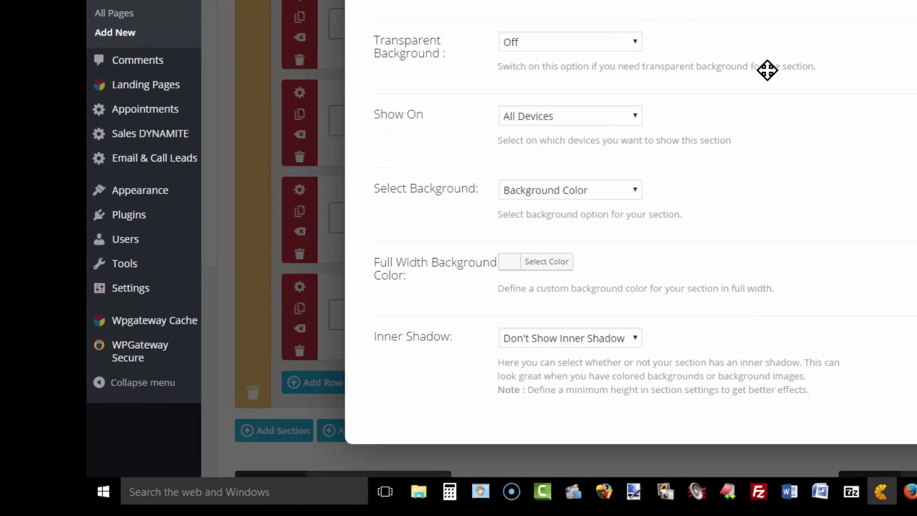
{"action": "left_click", "coordinate": [634, 189]}
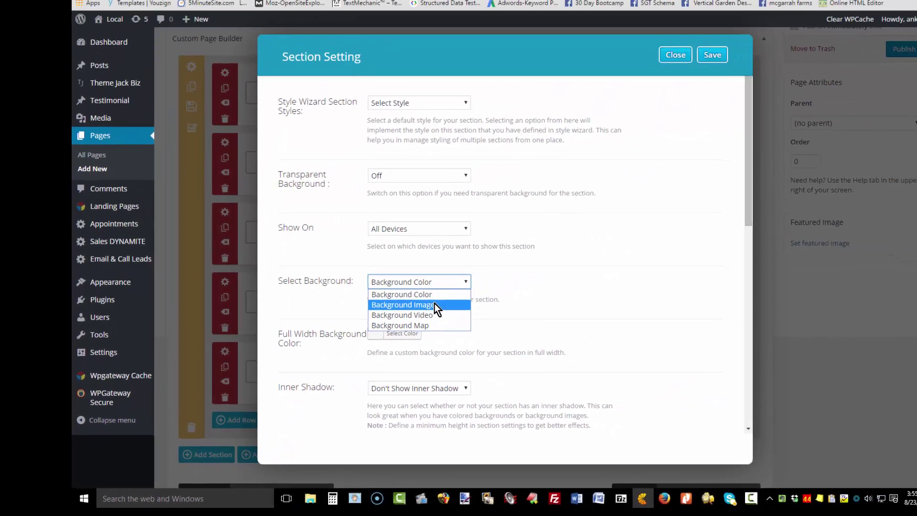
{"action": "left_click", "coordinate": [548, 222]}
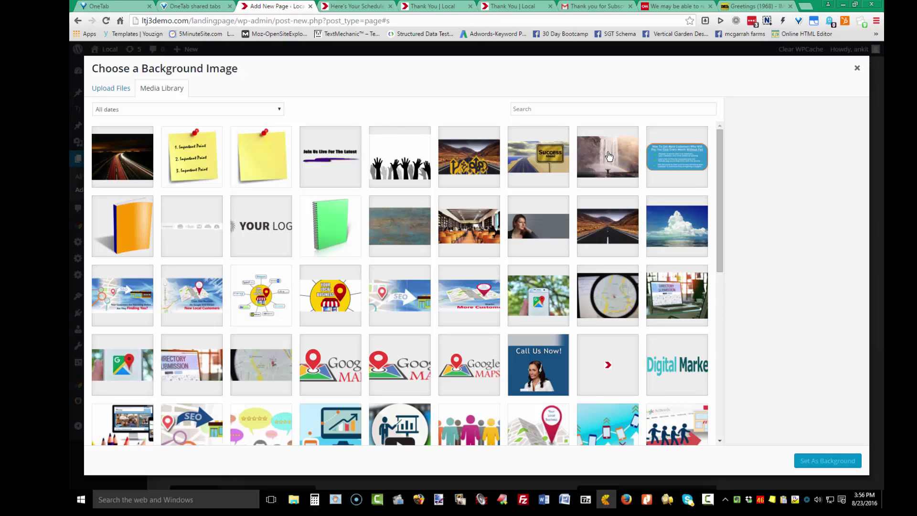
{"action": "left_click", "coordinate": [608, 223]}
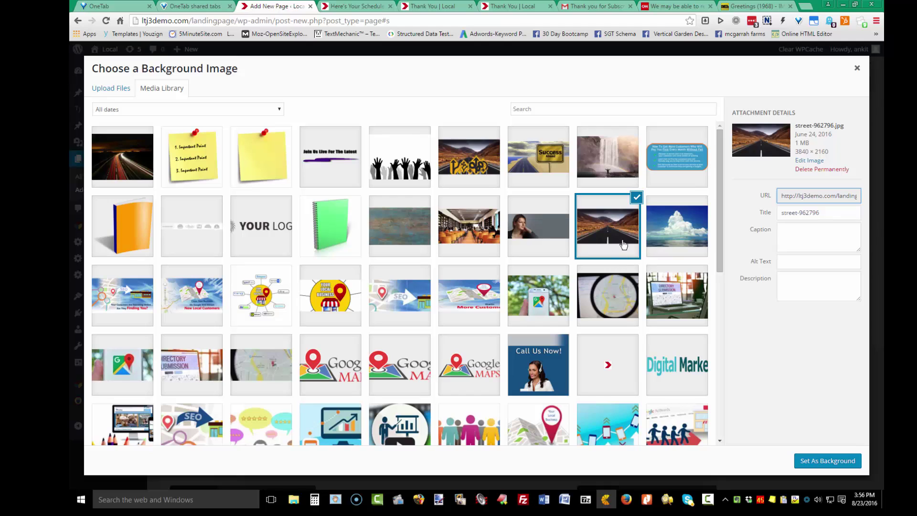
{"action": "left_click", "coordinate": [829, 460]}
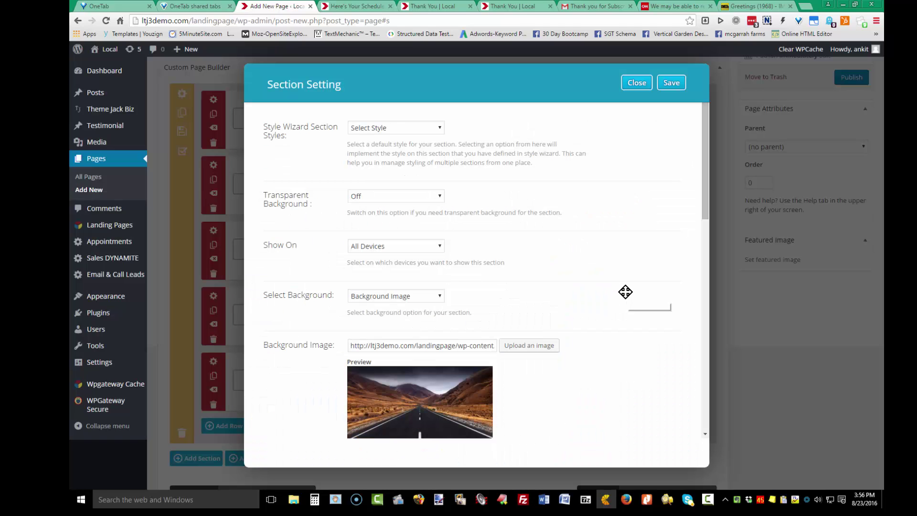
Step: Set the section's minimum height to 1000 pixels and save the section settings
{"action": "scroll", "coordinate": [668, 248], "scroll_direction": "down", "scroll_amount": 6}
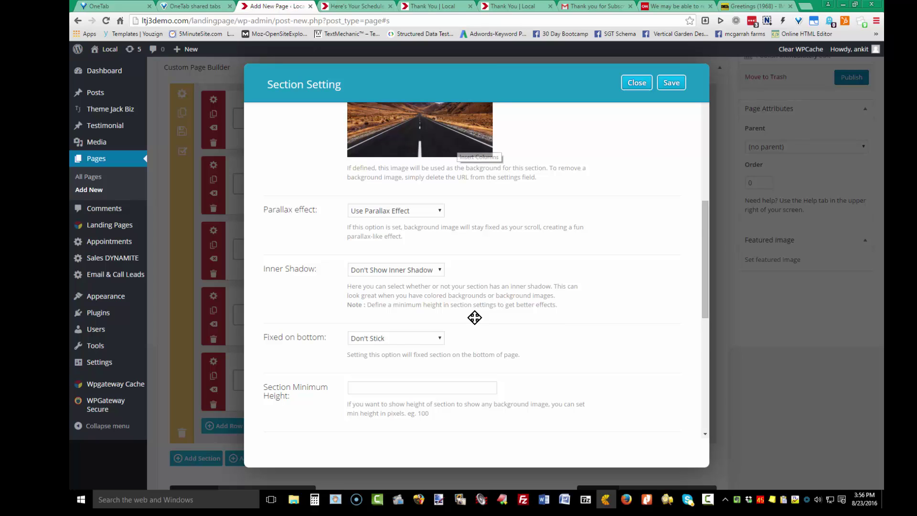
{"action": "scroll", "coordinate": [473, 315], "scroll_direction": "down", "scroll_amount": 2}
{"action": "left_click", "coordinate": [380, 291]}
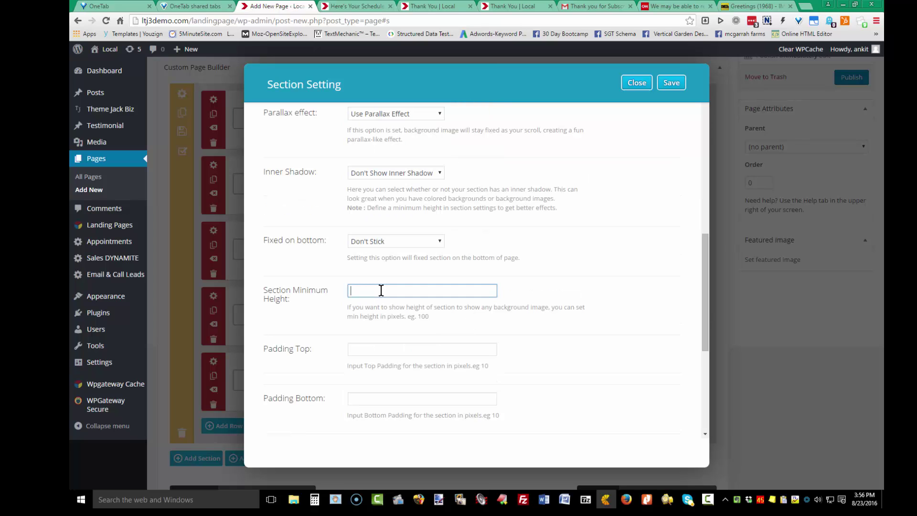
{"action": "type", "text": "1000"}
{"action": "scroll", "coordinate": [410, 354], "scroll_direction": "down", "scroll_amount": 4}
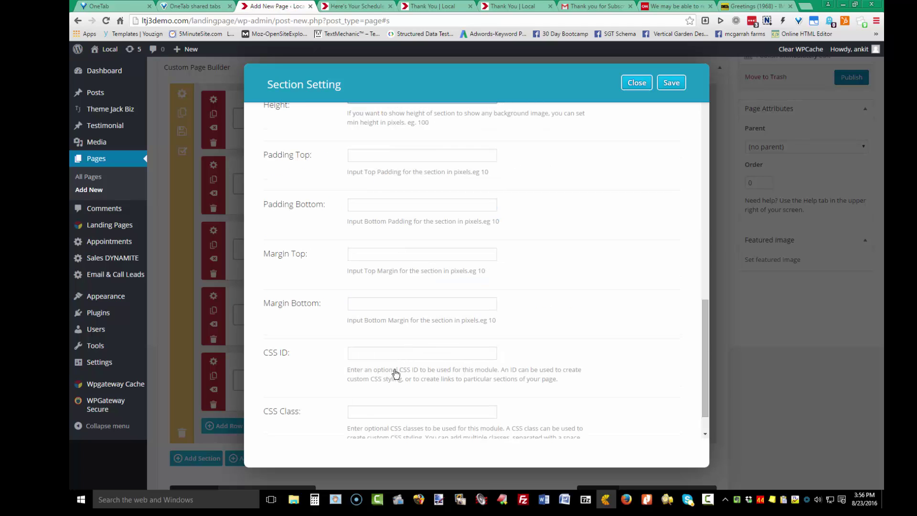
{"action": "left_click", "coordinate": [671, 82]}
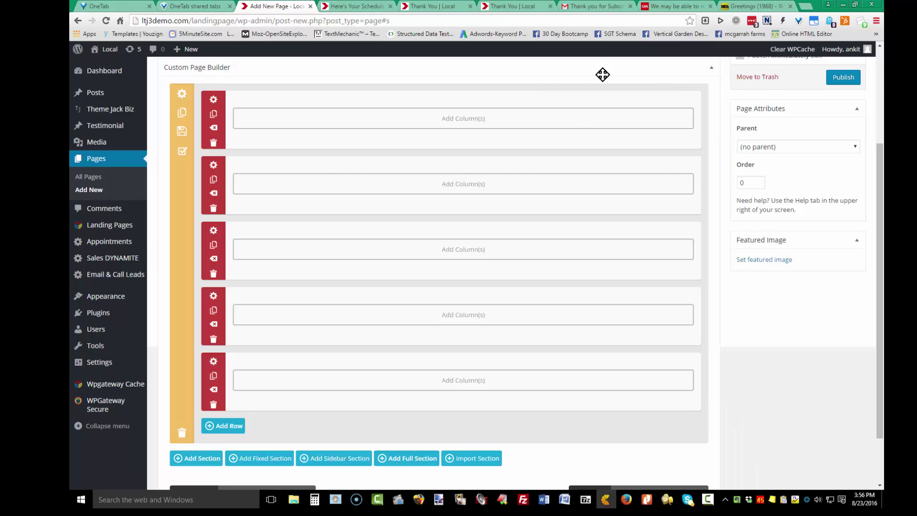
Step: Give the first row a near-white background color in its row settings
{"action": "left_click", "coordinate": [214, 101]}
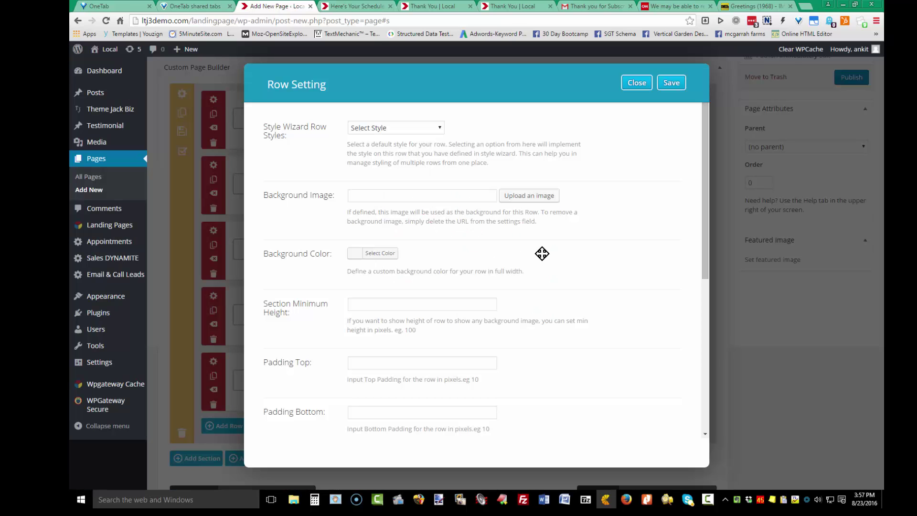
{"action": "left_click", "coordinate": [375, 255]}
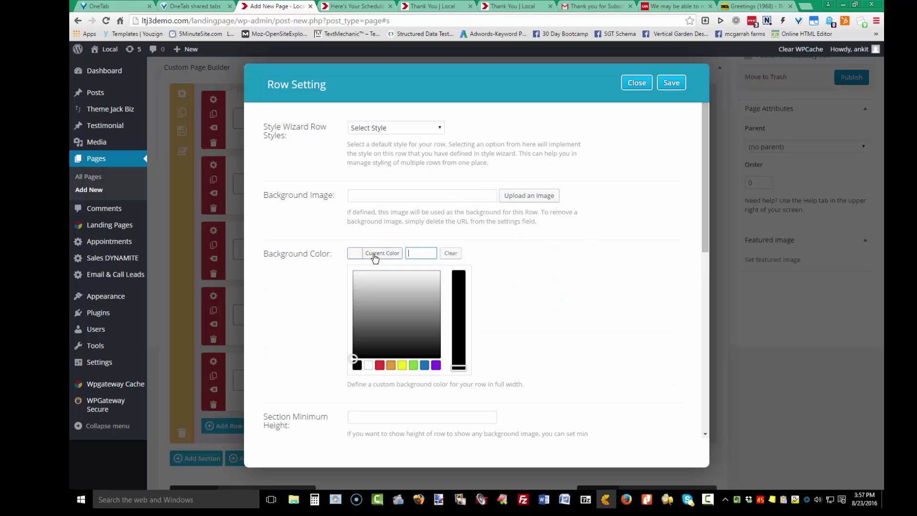
{"action": "scroll", "coordinate": [395, 320], "scroll_direction": "down", "scroll_amount": 4}
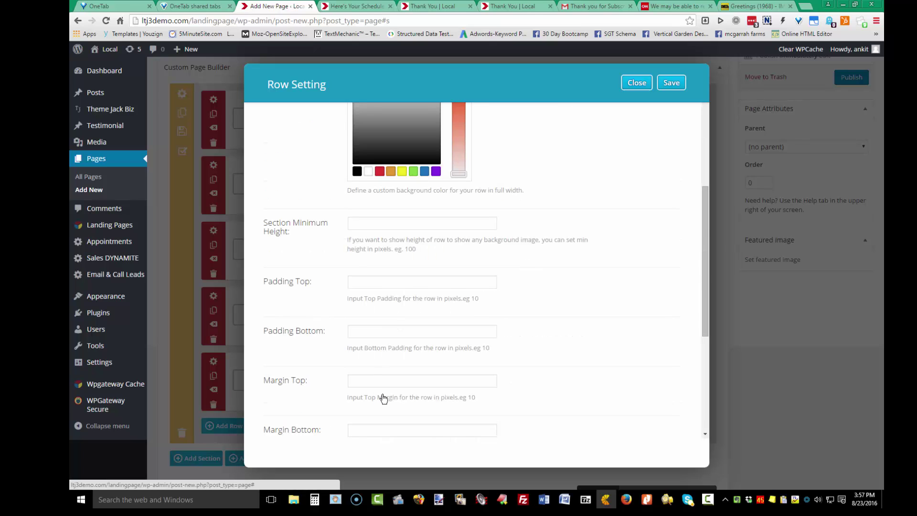
{"action": "scroll", "coordinate": [382, 398], "scroll_direction": "down", "scroll_amount": 2}
{"action": "scroll", "coordinate": [344, 378], "scroll_direction": "down", "scroll_amount": 2}
{"action": "scroll", "coordinate": [406, 263], "scroll_direction": "up", "scroll_amount": 4}
Step: Set the first row's top margin to 30, bottom margin to 20 and border radius to 10, and save the row settings
{"action": "type", "text": "20"}
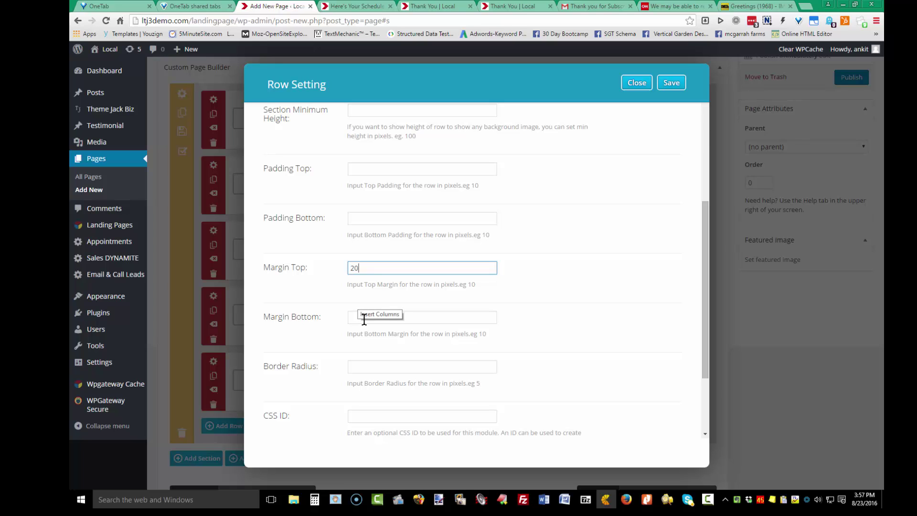
{"action": "left_click_drag", "start_coordinate": [352, 268], "coordinate": [350, 268]}
{"action": "type", "text": "3"}
{"action": "key", "text": "Tab"}
{"action": "type", "text": "20"}
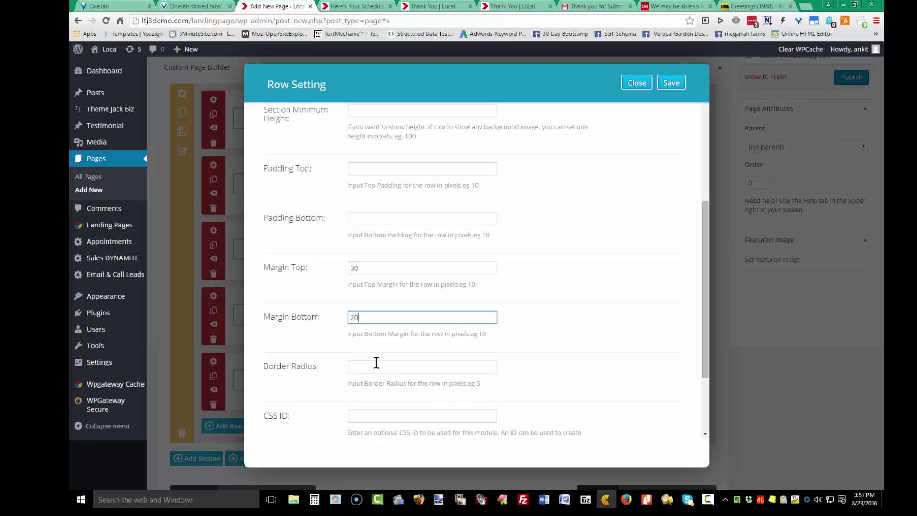
{"action": "left_click", "coordinate": [361, 365]}
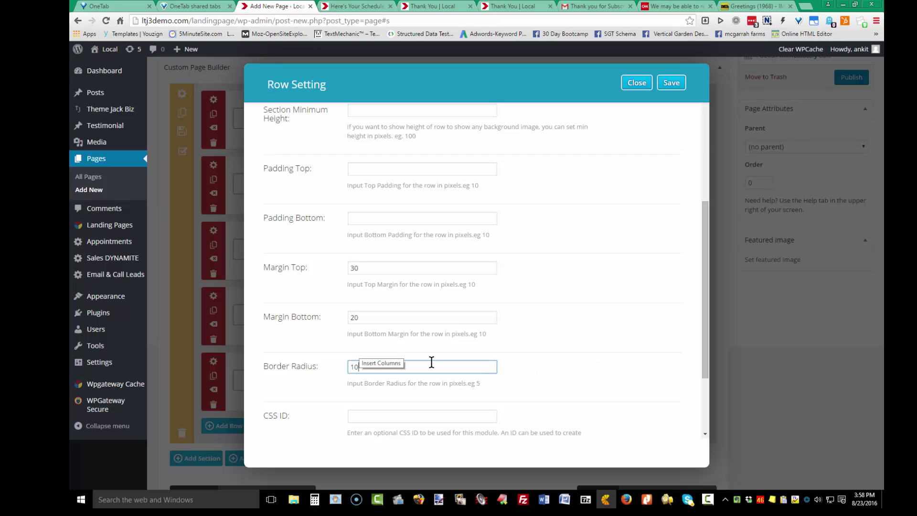
{"action": "left_click", "coordinate": [672, 83]}
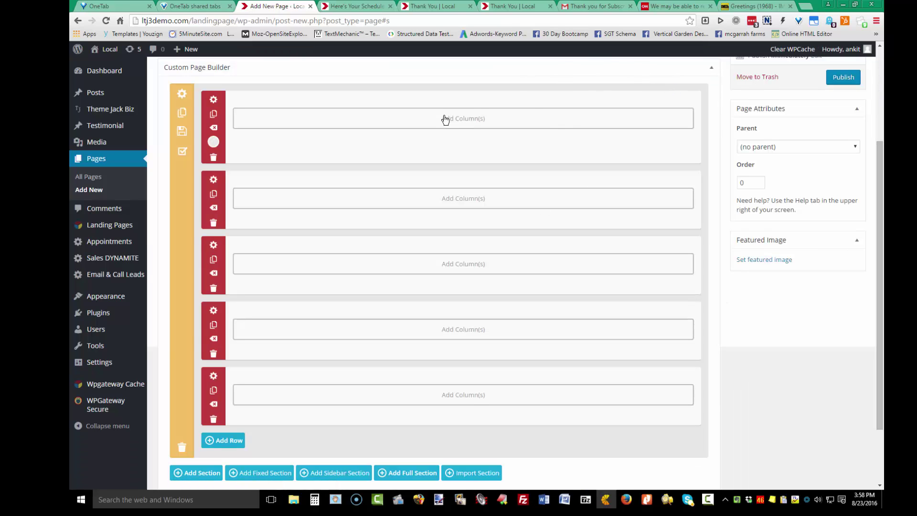
Step: Add a full-width column to the first row with a Head Lines module reading "Come Learn How Instagram Can Build Your Business"
{"action": "left_click", "coordinate": [460, 120]}
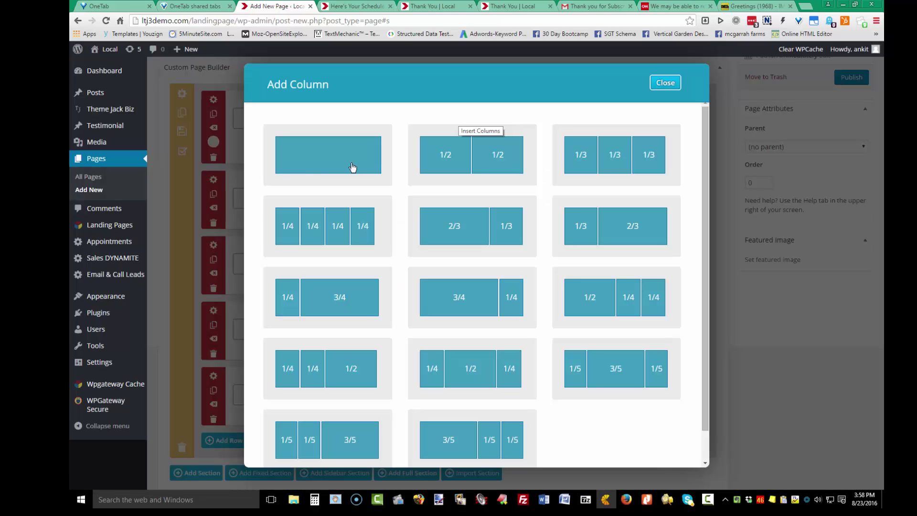
{"action": "left_click", "coordinate": [313, 160]}
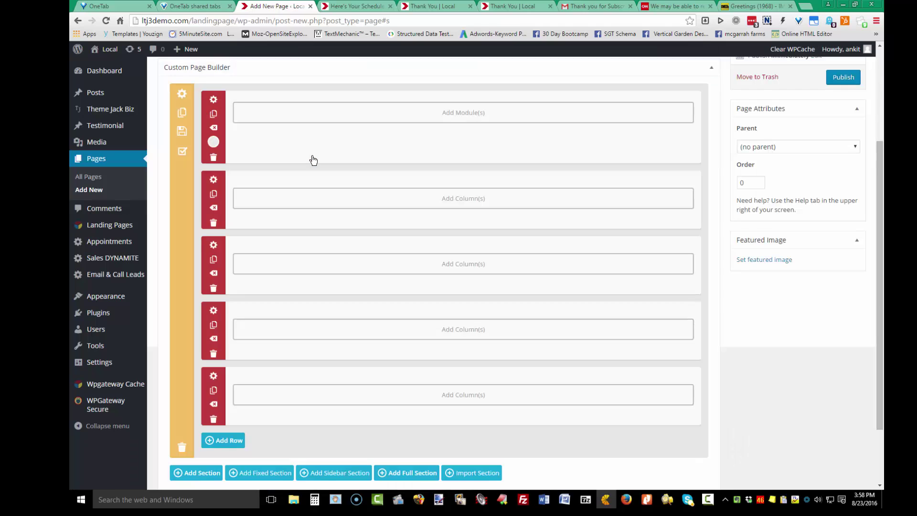
{"action": "left_click", "coordinate": [431, 114]}
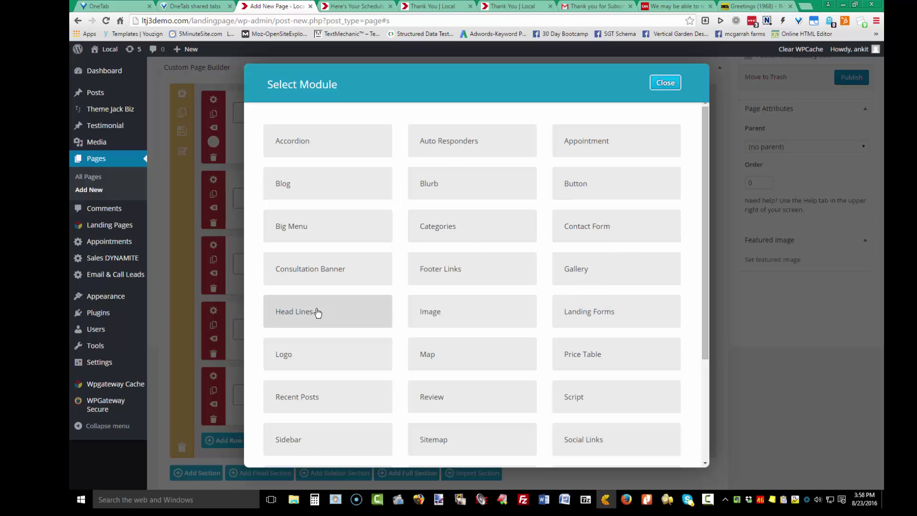
{"action": "left_click", "coordinate": [317, 312]}
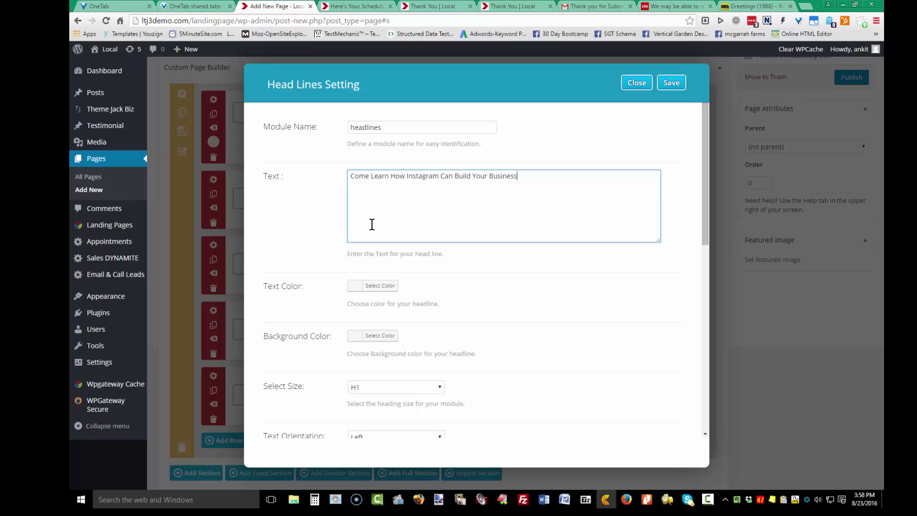
Step: Set the headline's text color to black (#000000) and its text orientation to Center, keeping the size at H1
{"action": "left_click", "coordinate": [378, 286]}
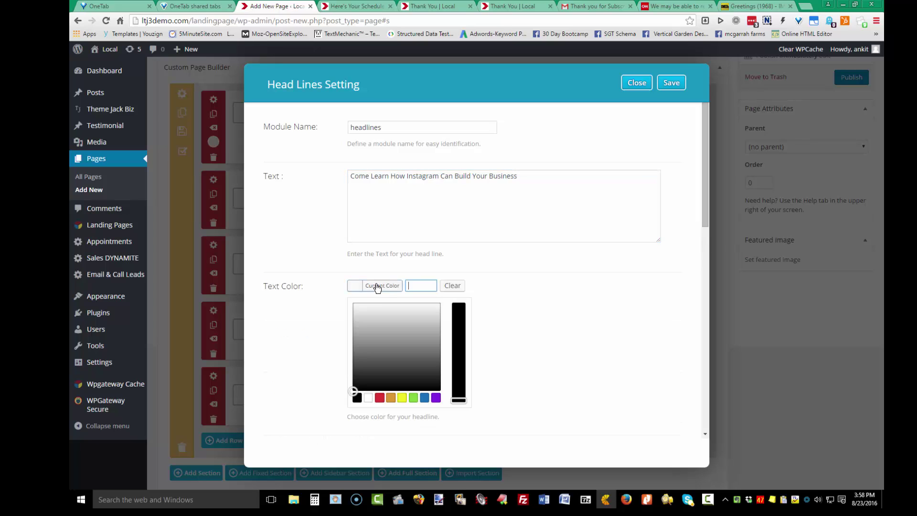
{"action": "left_click", "coordinate": [355, 398]}
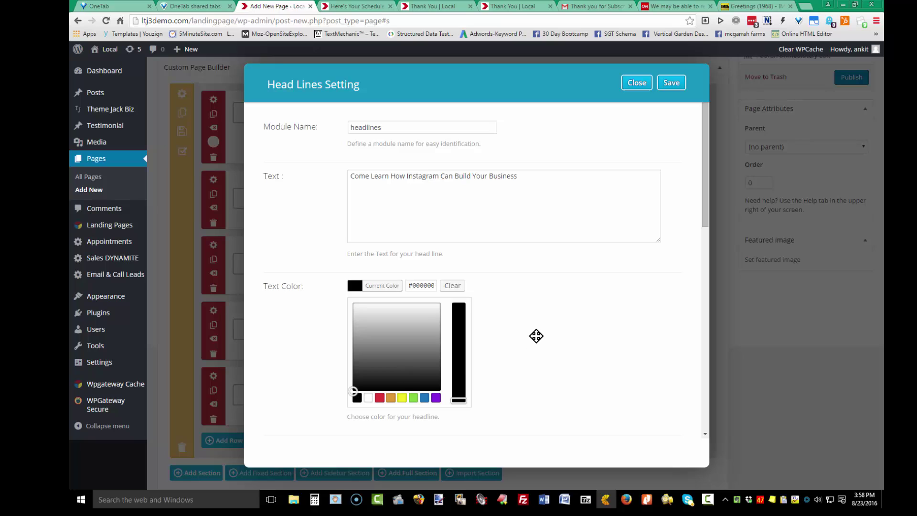
{"action": "scroll", "coordinate": [535, 332], "scroll_direction": "down", "scroll_amount": 4}
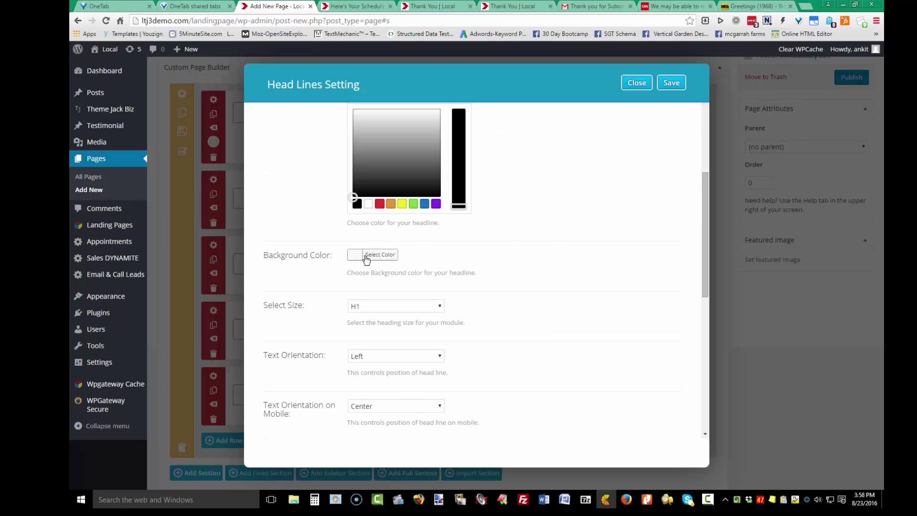
{"action": "left_click", "coordinate": [440, 307]}
{"action": "scroll", "coordinate": [440, 310], "scroll_direction": "down", "scroll_amount": 2}
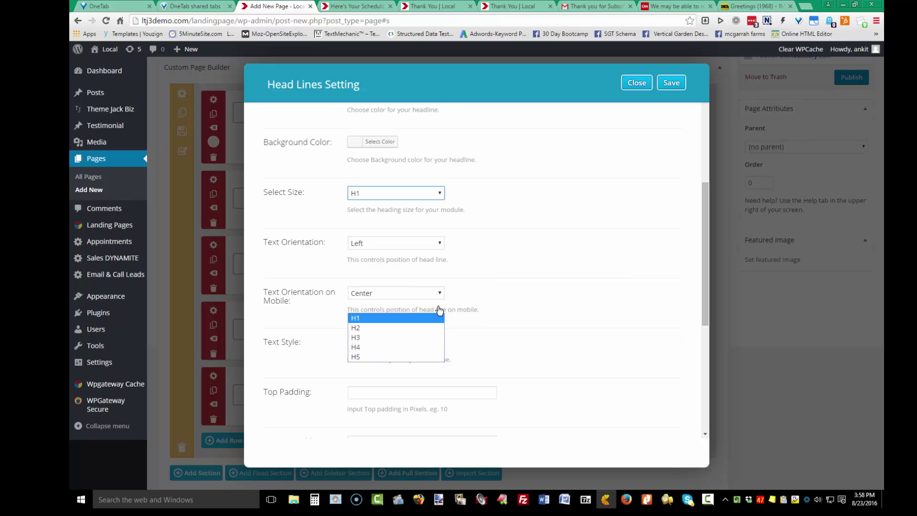
{"action": "left_click", "coordinate": [440, 242]}
{"action": "left_click", "coordinate": [440, 242]}
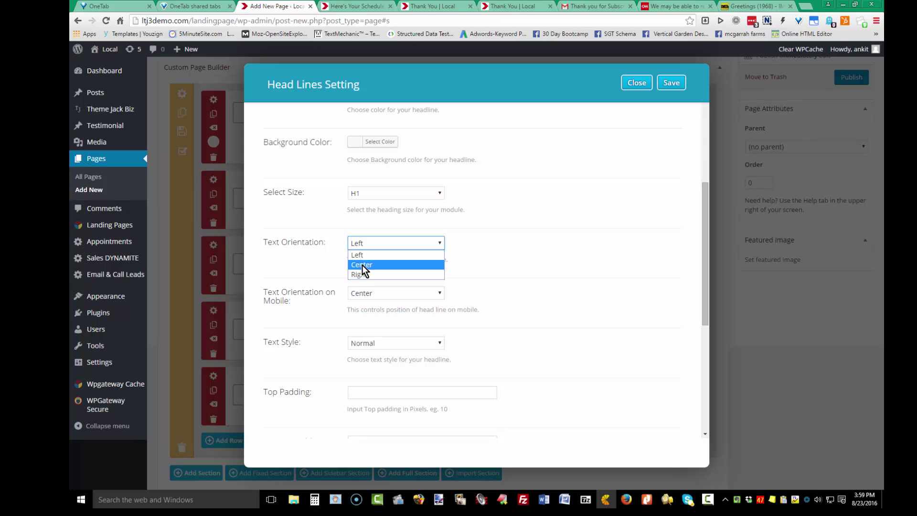
Step: Set the headline's text style to Bold & Italic with a top padding of 10, and save the module
{"action": "scroll", "coordinate": [482, 277], "scroll_direction": "down", "scroll_amount": 2}
{"action": "left_click", "coordinate": [435, 244]}
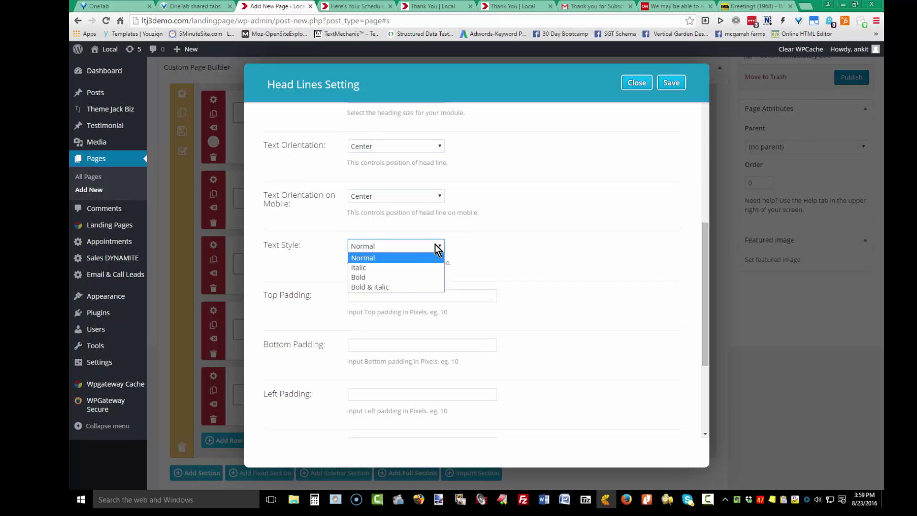
{"action": "left_click", "coordinate": [414, 288]}
{"action": "left_click", "coordinate": [382, 295]}
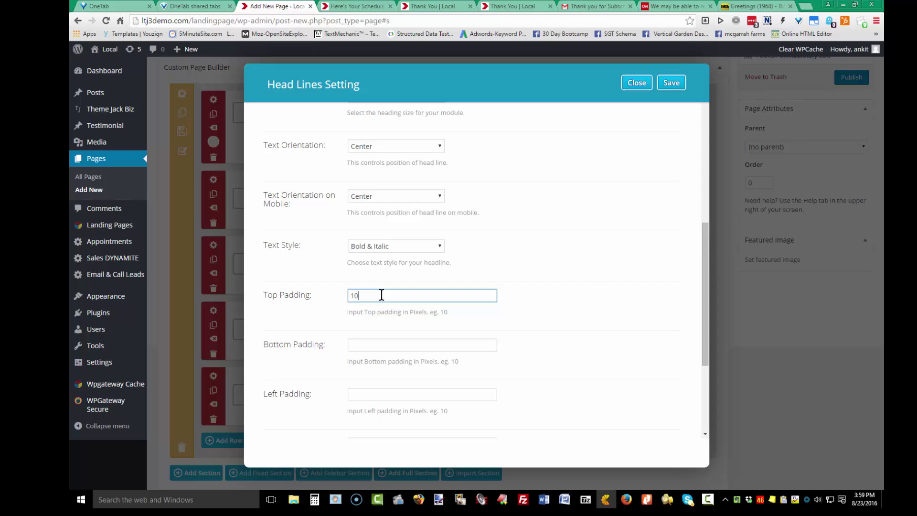
{"action": "type", "text": "10"}
{"action": "scroll", "coordinate": [478, 239], "scroll_direction": "up", "scroll_amount": 3}
{"action": "left_click", "coordinate": [671, 85]}
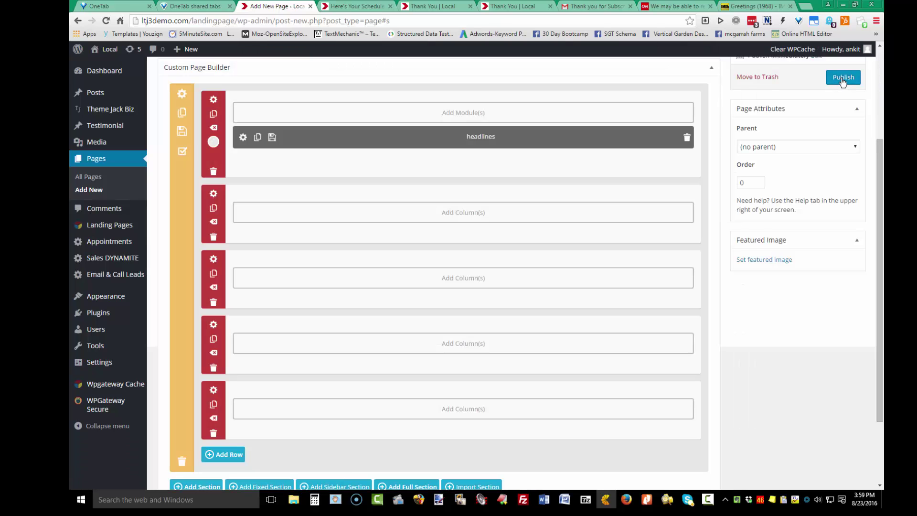
Step: Publish the landing page and preview it to check the headline over the background image
{"action": "left_click", "coordinate": [843, 78]}
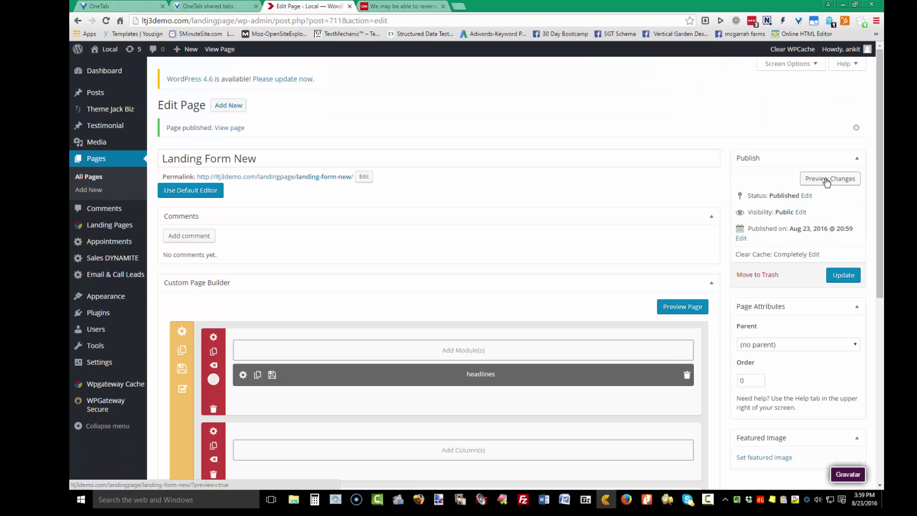
{"action": "left_click", "coordinate": [827, 179]}
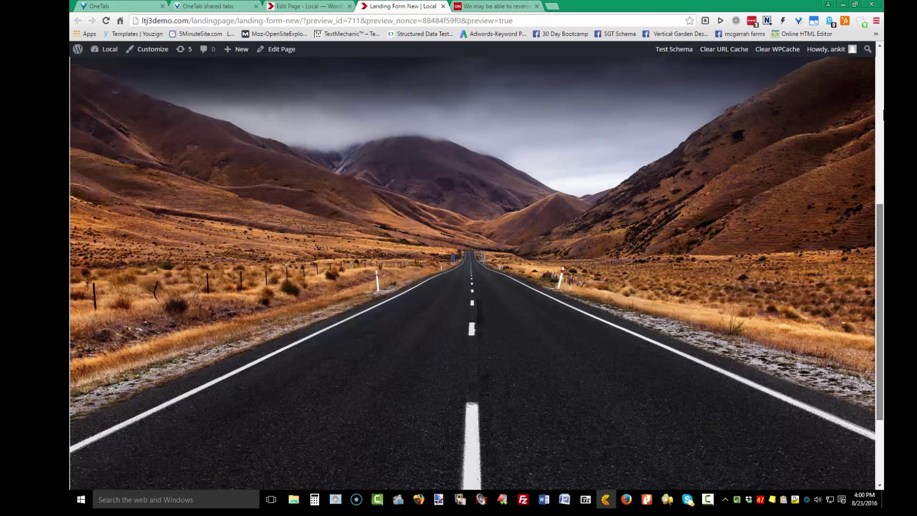
{"action": "scroll", "coordinate": [464, 259], "scroll_direction": "up", "scroll_amount": 1}
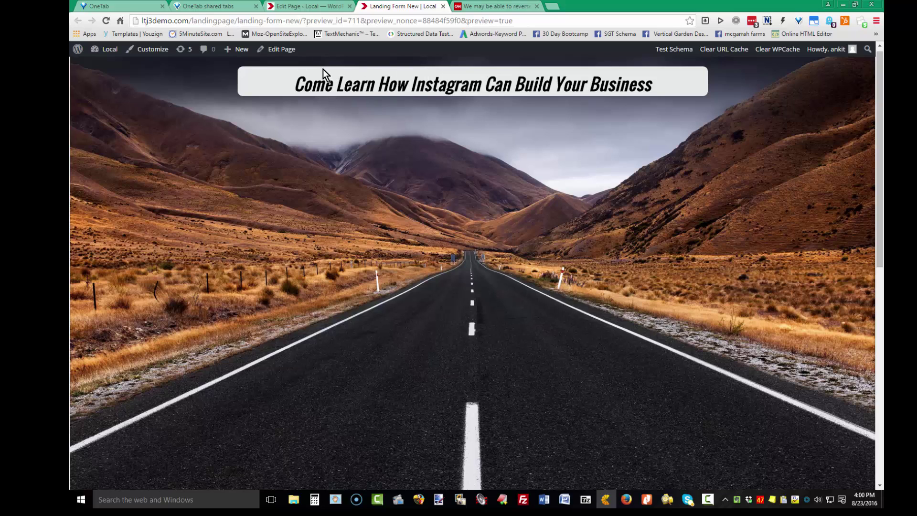
Step: Return to the page editor and add a full-width column to the second row with a Video module
{"action": "left_click", "coordinate": [296, 9]}
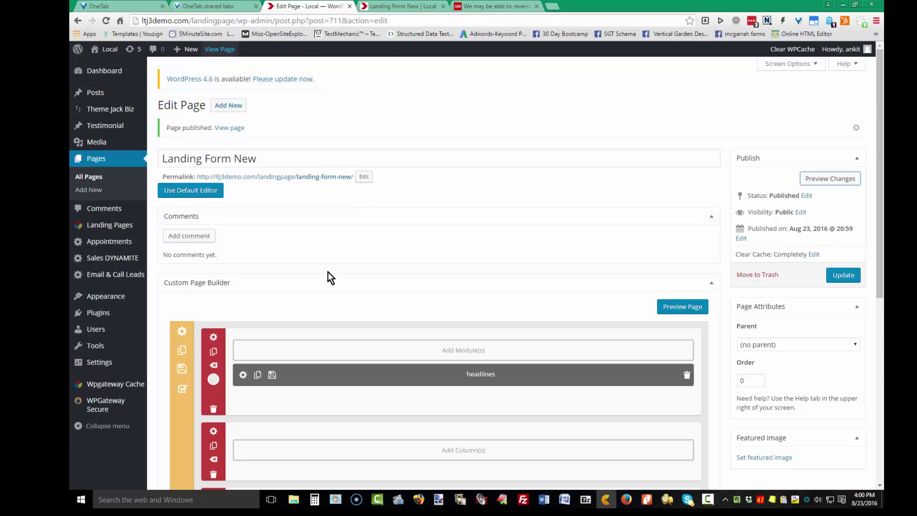
{"action": "left_click", "coordinate": [456, 451]}
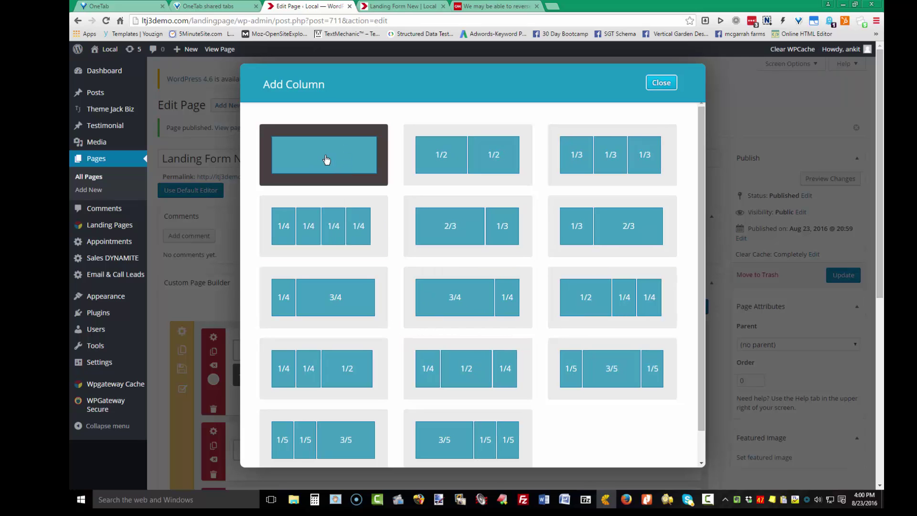
{"action": "left_click", "coordinate": [327, 160]}
{"action": "scroll", "coordinate": [457, 234], "scroll_direction": "down", "scroll_amount": 4}
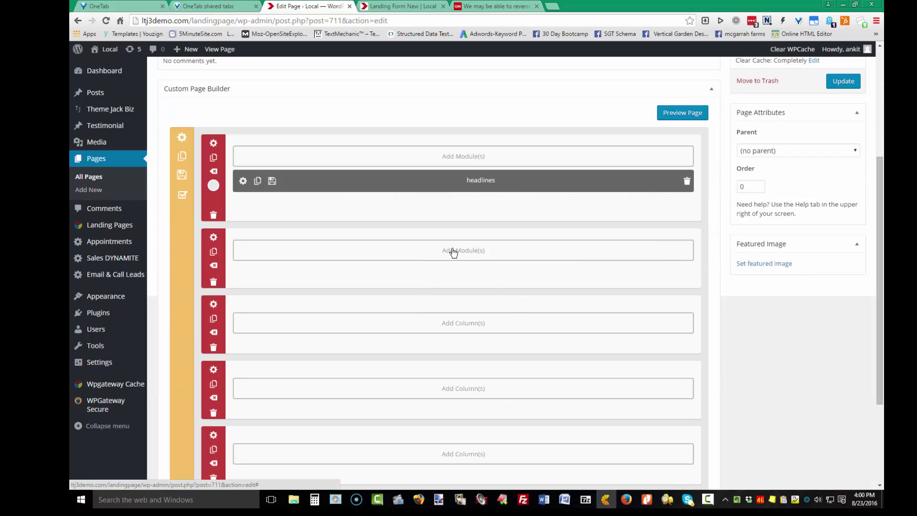
{"action": "left_click", "coordinate": [453, 251]}
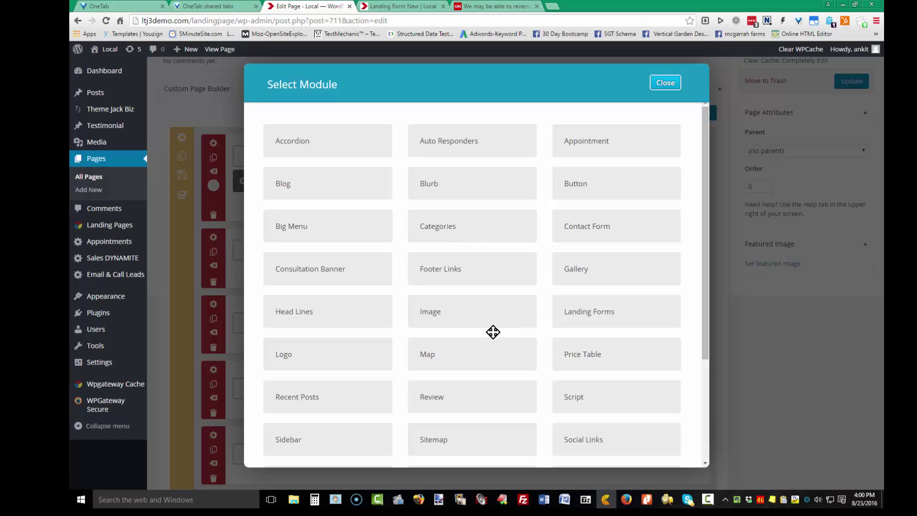
{"action": "scroll", "coordinate": [483, 334], "scroll_direction": "down", "scroll_amount": 3}
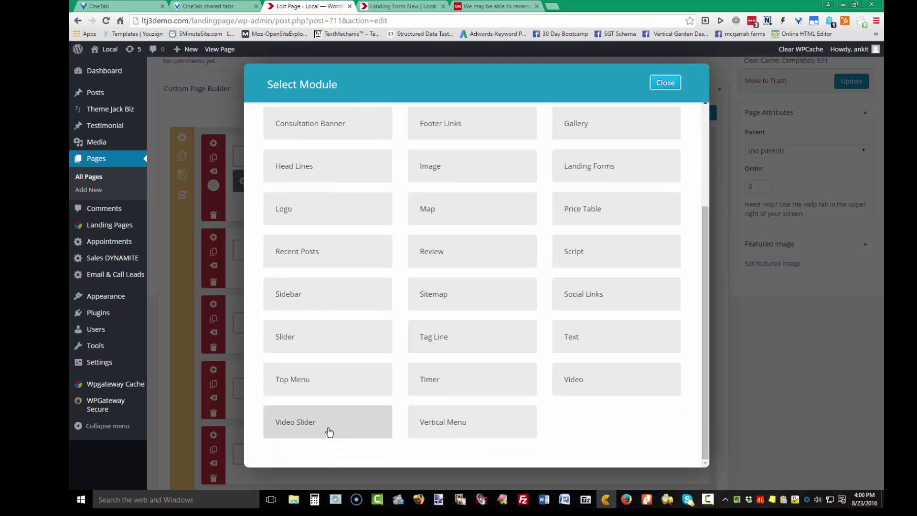
{"action": "left_click", "coordinate": [590, 384]}
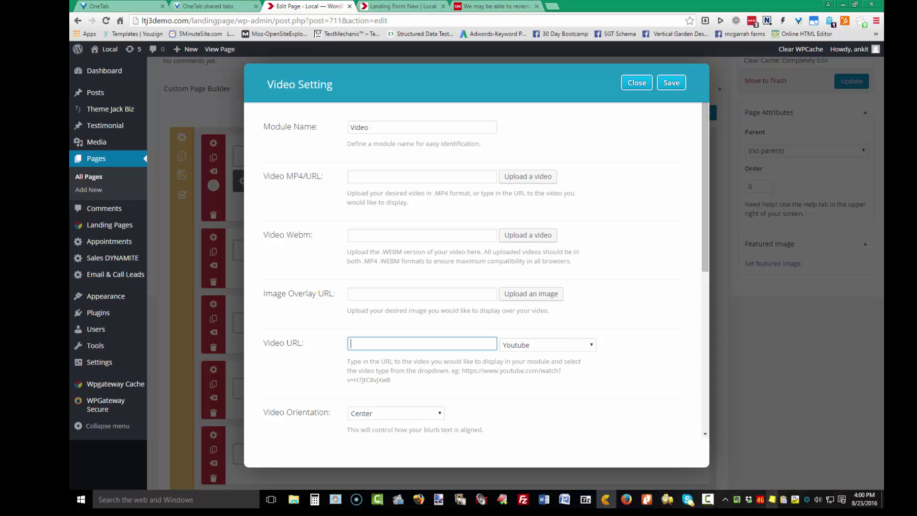
{"action": "left_click", "coordinate": [784, 500]}
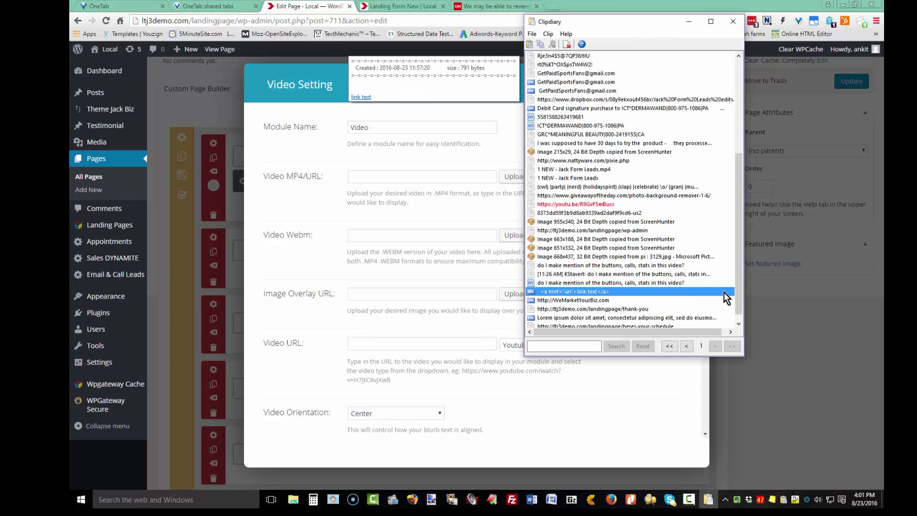
{"action": "left_click", "coordinate": [379, 344]}
{"action": "type", "text": "https://youtu.be/ntNLjhV1AGo"}
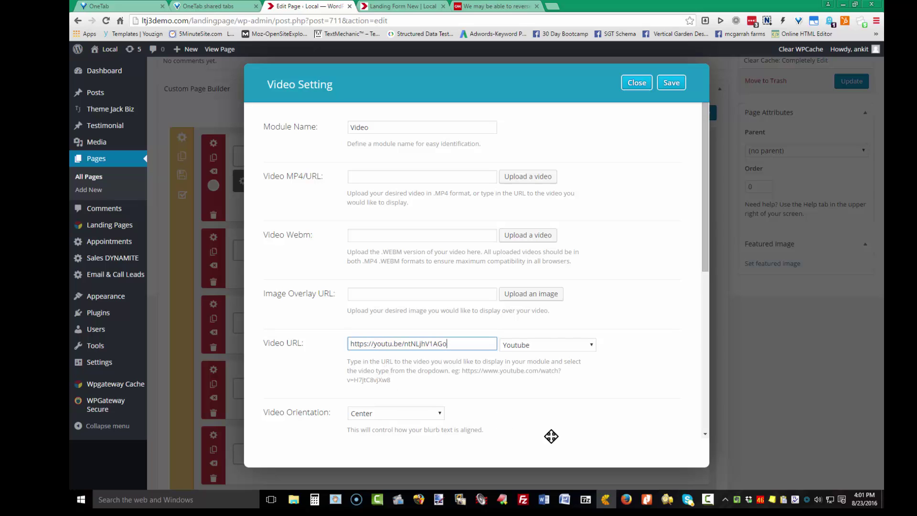
Step: Set the video's top and bottom margins to 30, keep it shown on All Devices, and save the module
{"action": "scroll", "coordinate": [440, 423], "scroll_direction": "down", "scroll_amount": 4}
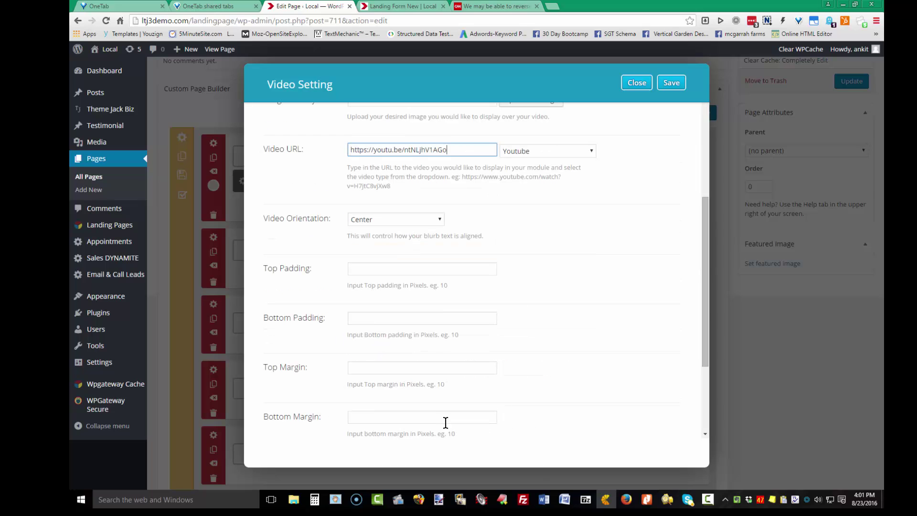
{"action": "left_click", "coordinate": [391, 269]}
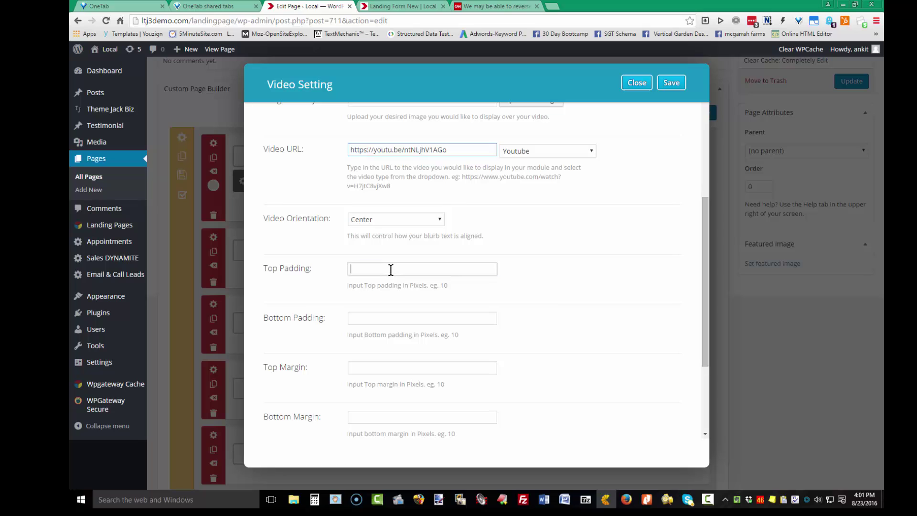
{"action": "scroll", "coordinate": [461, 319], "scroll_direction": "down", "scroll_amount": 2}
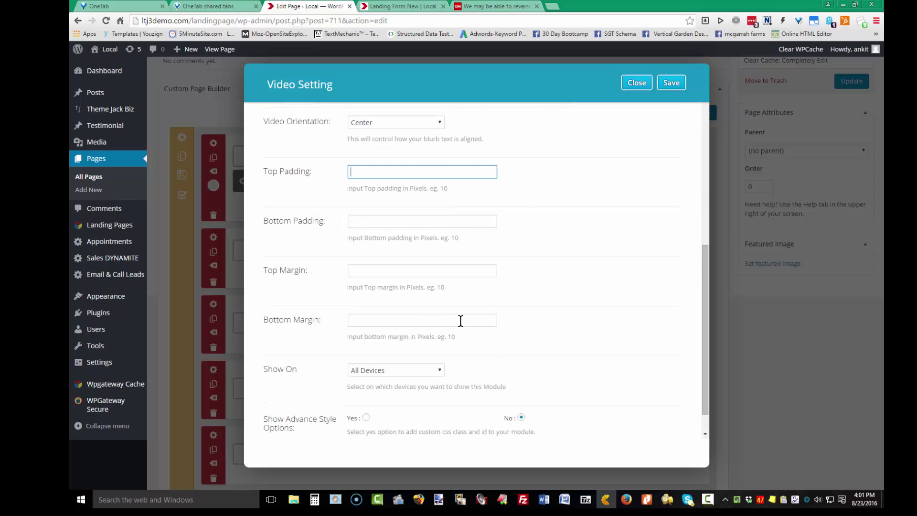
{"action": "left_click", "coordinate": [365, 270]}
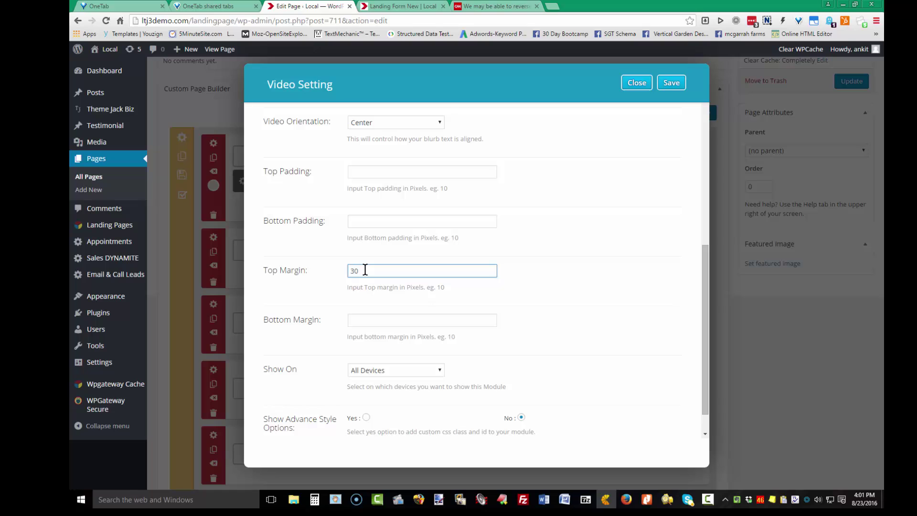
{"action": "left_click", "coordinate": [368, 320]}
{"action": "type", "text": "30"}
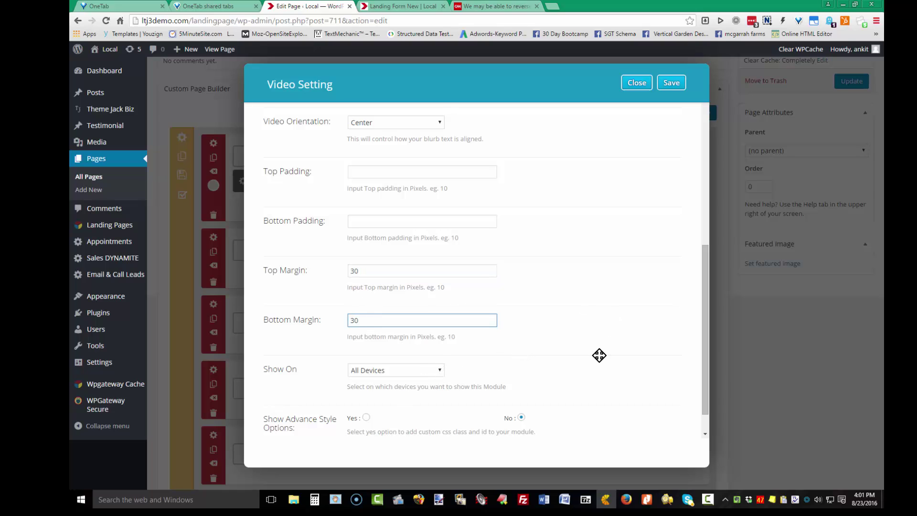
{"action": "left_click", "coordinate": [440, 371]}
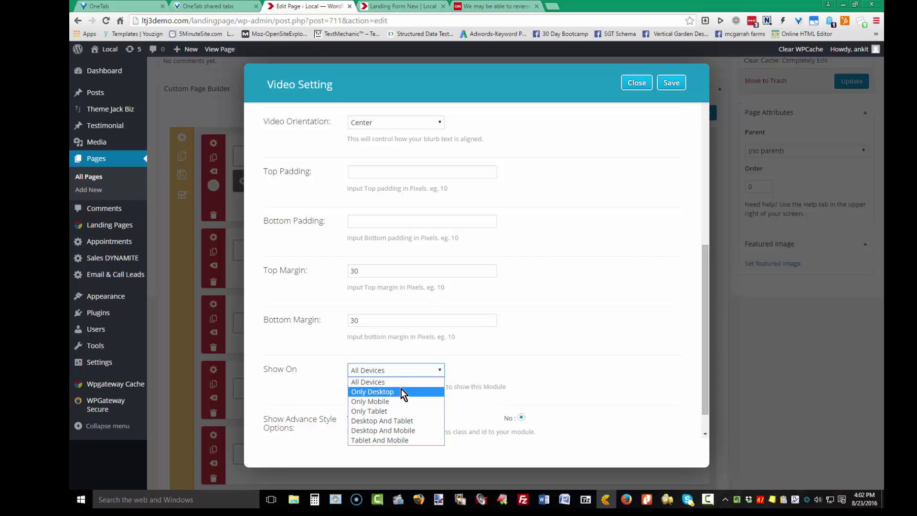
{"action": "left_click", "coordinate": [496, 366]}
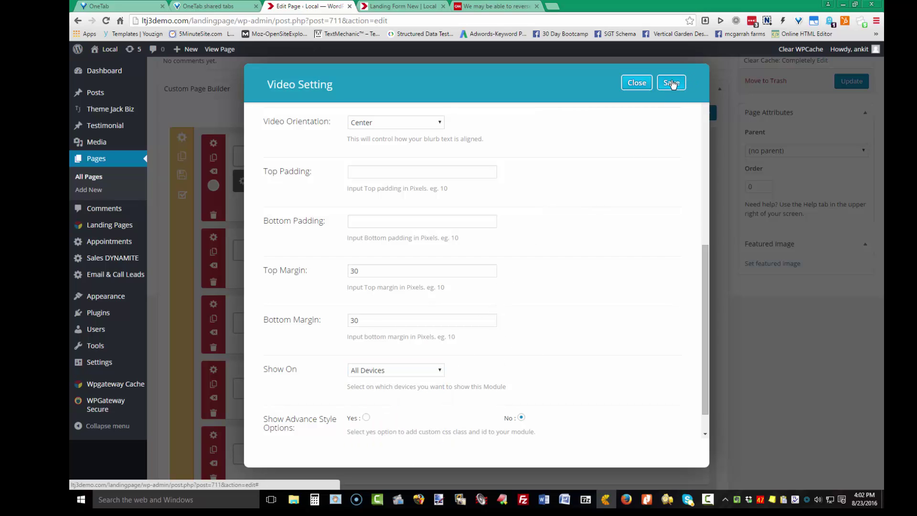
{"action": "left_click", "coordinate": [672, 83]}
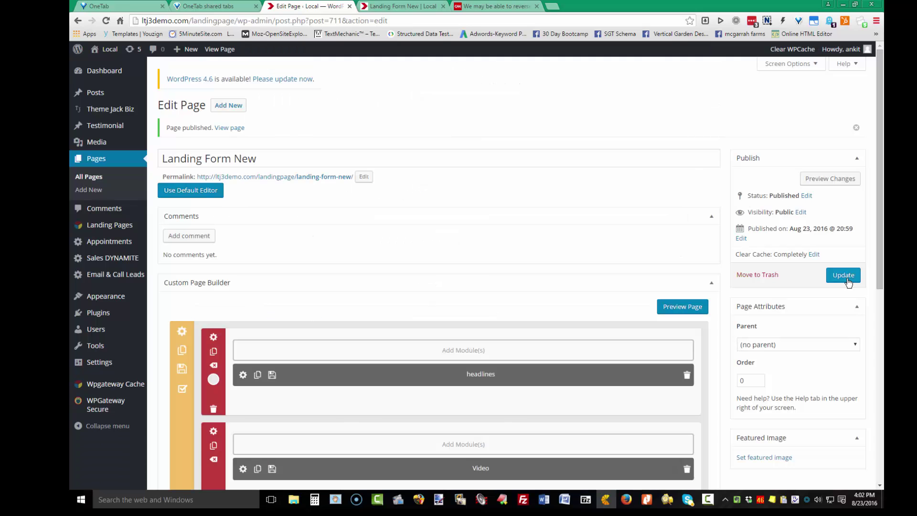
Step: Preview the landing page to check the video's placement below the headline
{"action": "left_click", "coordinate": [827, 180]}
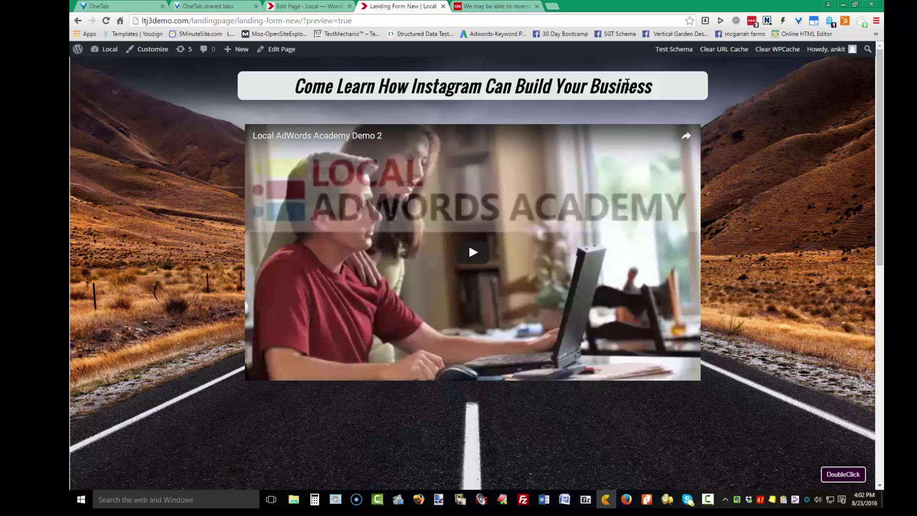
{"action": "left_click_drag", "start_coordinate": [882, 209], "coordinate": [882, 74]}
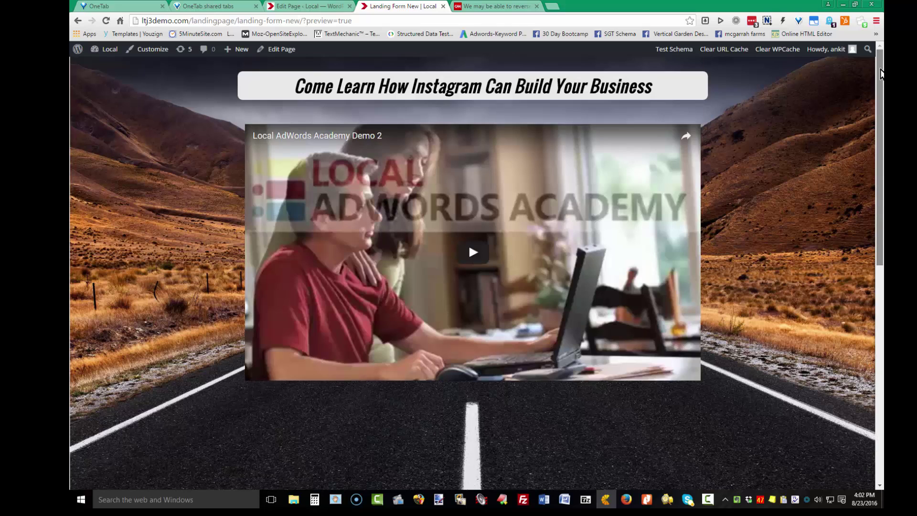
Step: Return to the page editor and add a full-width column to the third row with a Landing Forms module
{"action": "left_click", "coordinate": [306, 6]}
{"action": "scroll", "coordinate": [544, 295], "scroll_direction": "down", "scroll_amount": 2}
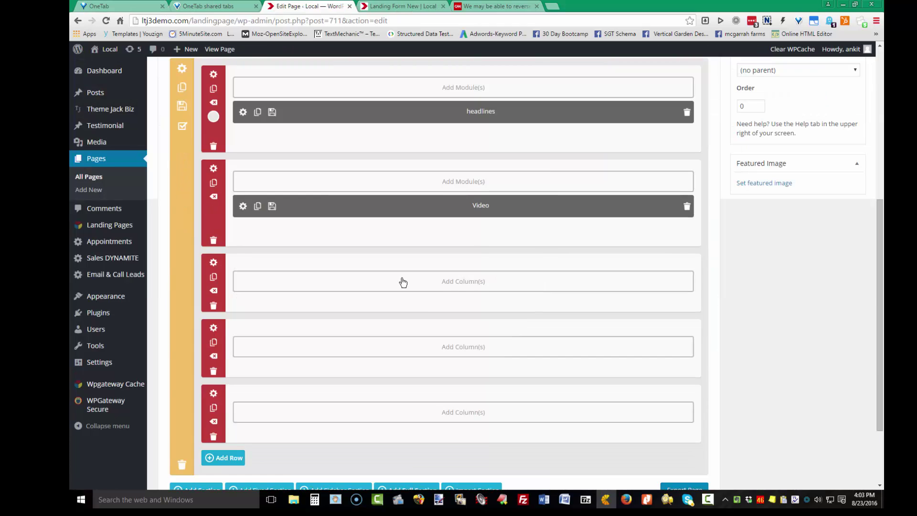
{"action": "left_click", "coordinate": [458, 286]}
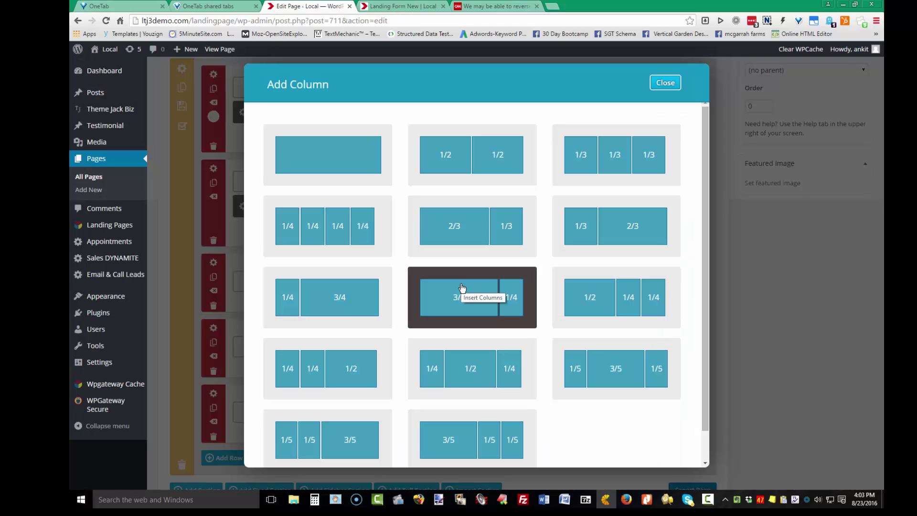
{"action": "left_click", "coordinate": [339, 161]}
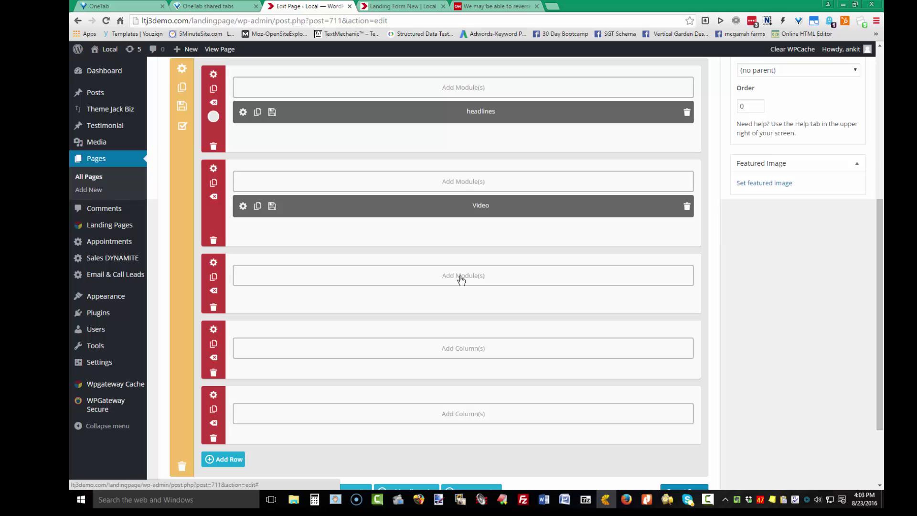
{"action": "left_click", "coordinate": [461, 281]}
{"action": "scroll", "coordinate": [444, 311], "scroll_direction": "down", "scroll_amount": 3}
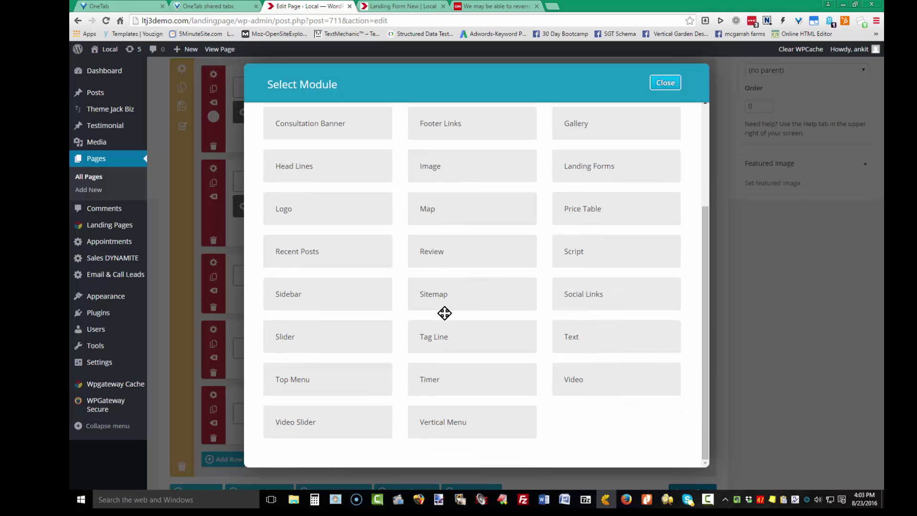
{"action": "left_click", "coordinate": [611, 172]}
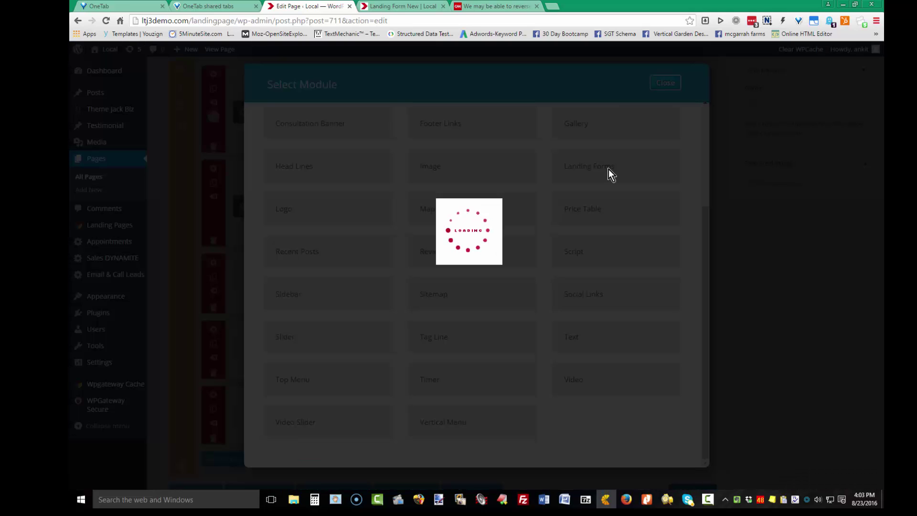
Step: Name the module "Landing Forms" and enter the sender's e-mail as the user welcome email from address
{"action": "left_click", "coordinate": [418, 127]}
{"action": "type", "text": "La"}
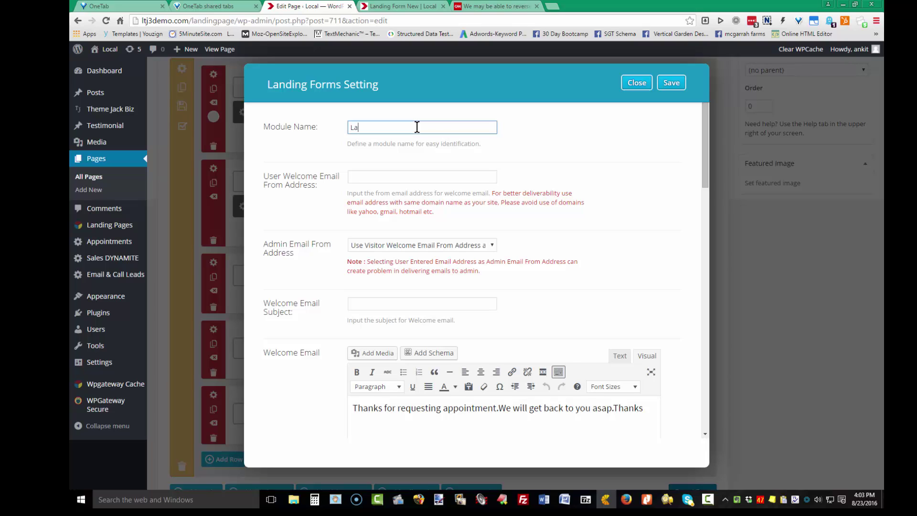
{"action": "type", "text": "nding Forms"}
{"action": "left_click", "coordinate": [382, 177]}
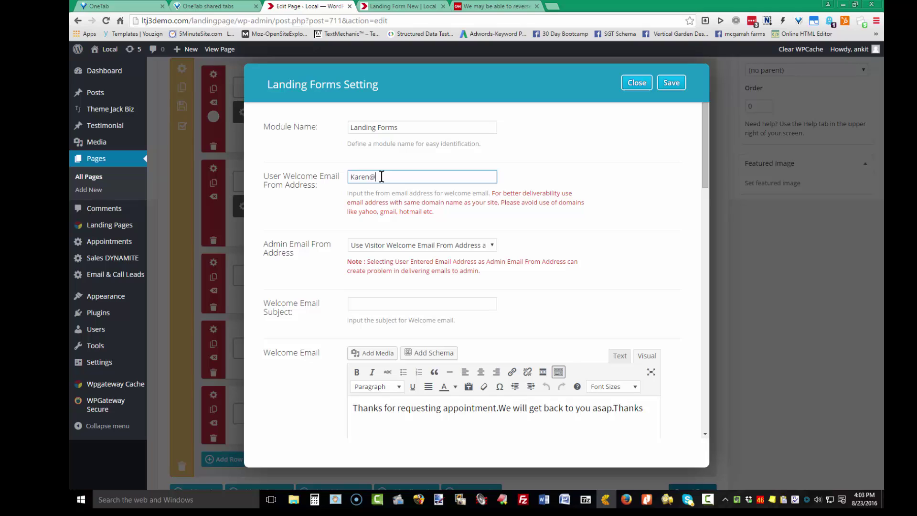
{"action": "type", "text": "wemarketyourbiz.com"}
Step: Set the form's Theme Mail Server option to Yes, leaving the welcome email subject and form receiver emails empty
{"action": "left_click", "coordinate": [398, 305]}
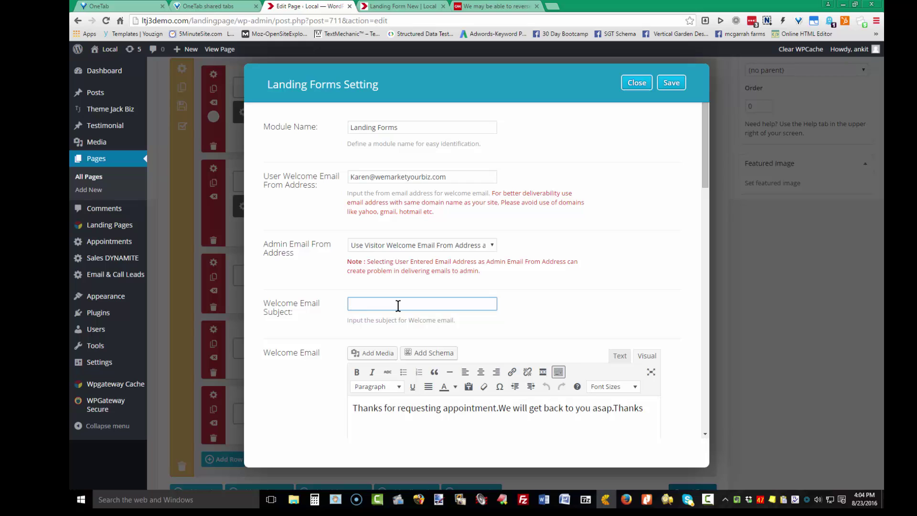
{"action": "scroll", "coordinate": [398, 304], "scroll_direction": "down", "scroll_amount": 6}
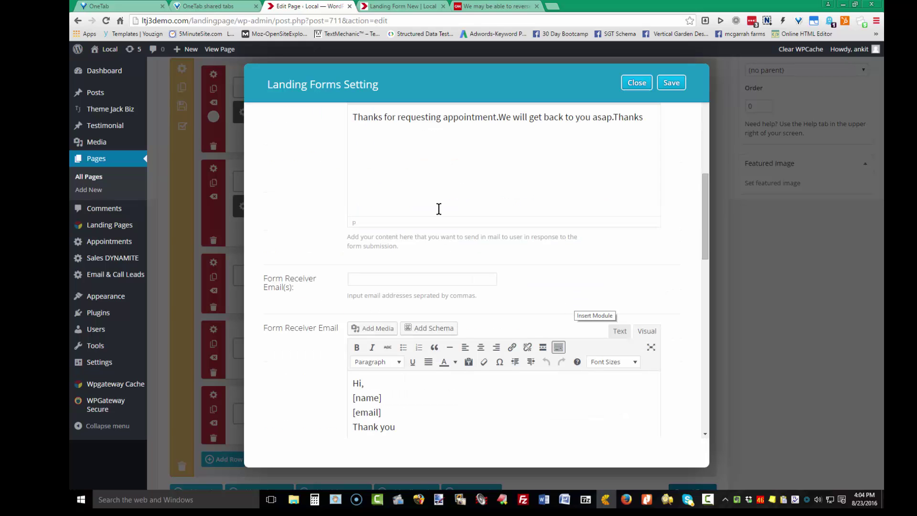
{"action": "left_click", "coordinate": [362, 279]}
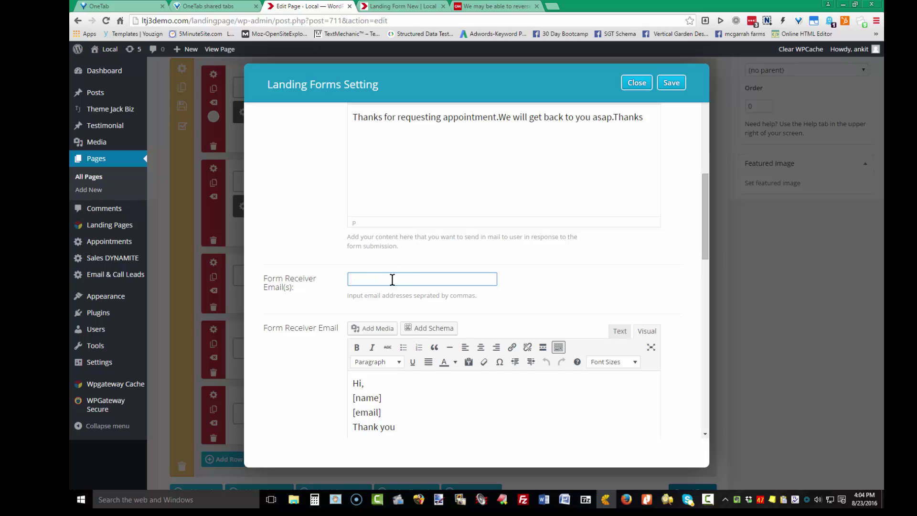
{"action": "scroll", "coordinate": [408, 279], "scroll_direction": "down", "scroll_amount": 6}
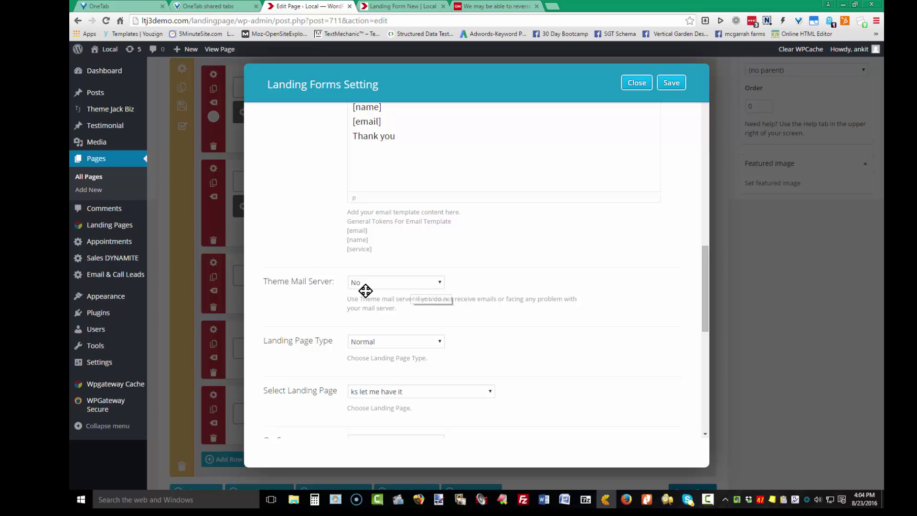
{"action": "left_click", "coordinate": [440, 284]}
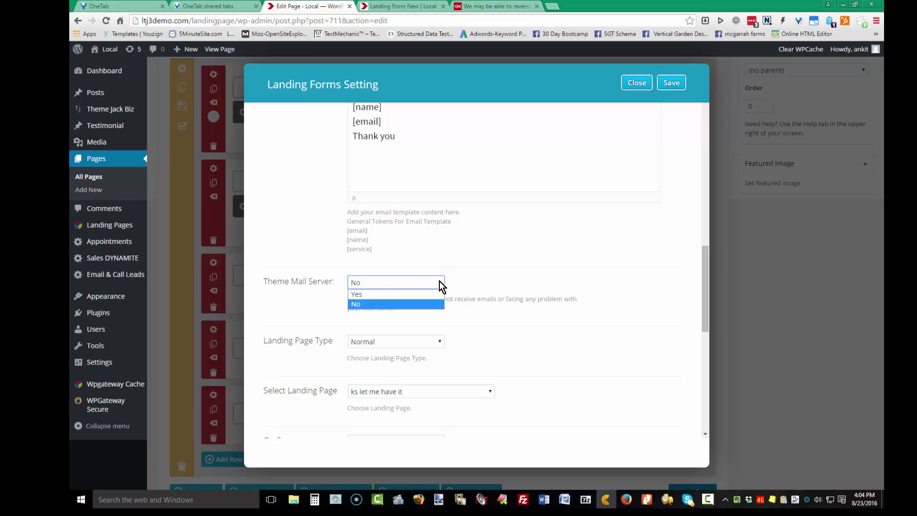
{"action": "left_click", "coordinate": [360, 294]}
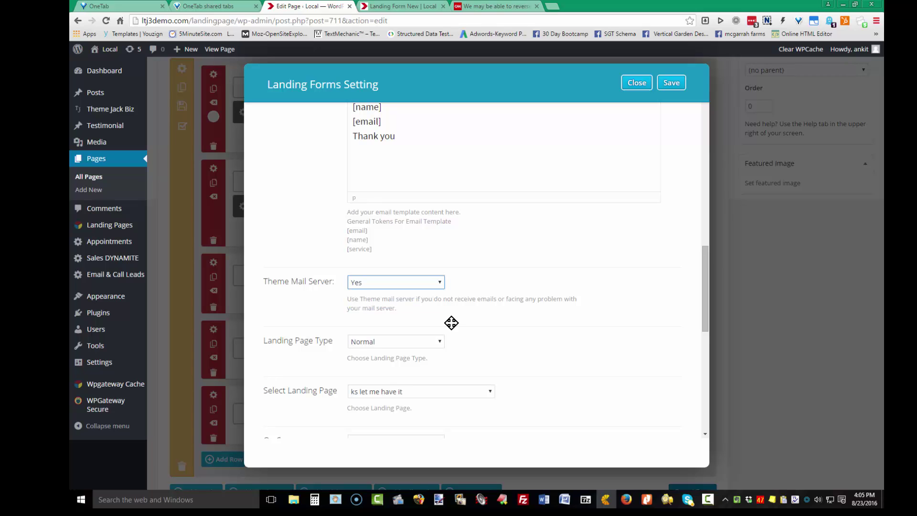
Step: Set the landing page type to Popup and choose "Epic Life side by side" as the landing page
{"action": "left_click", "coordinate": [436, 342]}
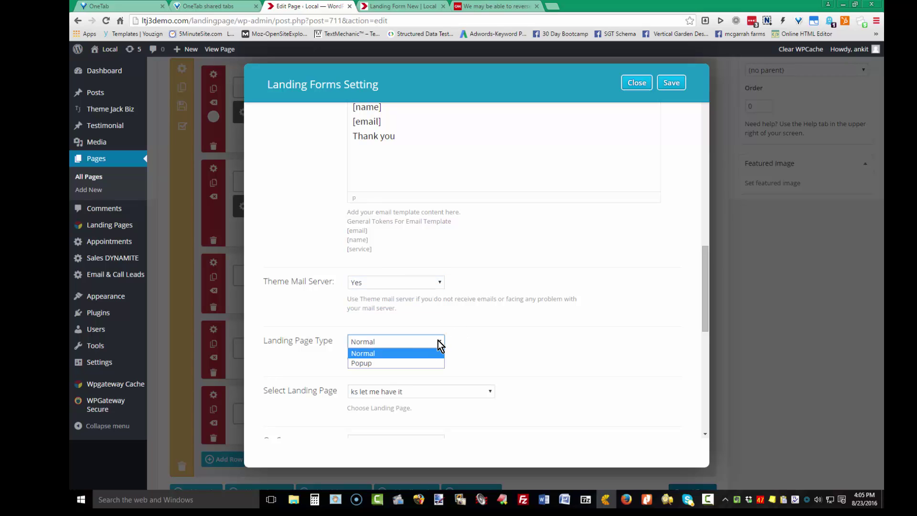
{"action": "left_click", "coordinate": [363, 363]}
{"action": "scroll", "coordinate": [258, 303], "scroll_direction": "down", "scroll_amount": 2}
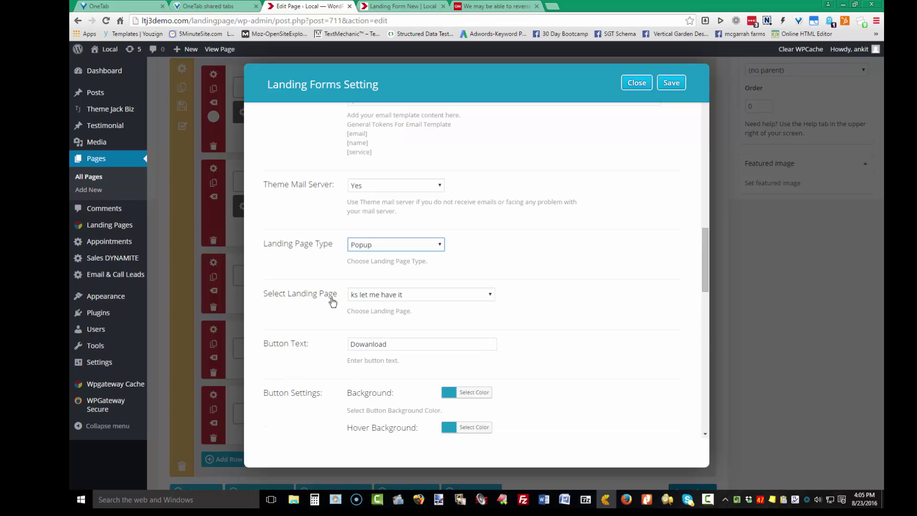
{"action": "left_click", "coordinate": [489, 294]}
{"action": "left_click", "coordinate": [384, 433]}
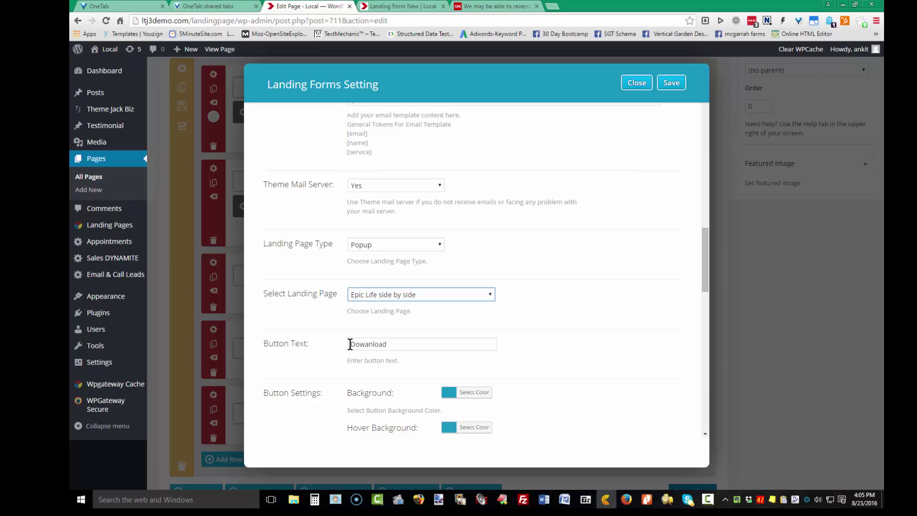
Step: Set the form's button text to "Click Here to Sign Up for Your Class" and its background colour to dark blue
{"action": "left_click_drag", "start_coordinate": [389, 343], "coordinate": [343, 344]}
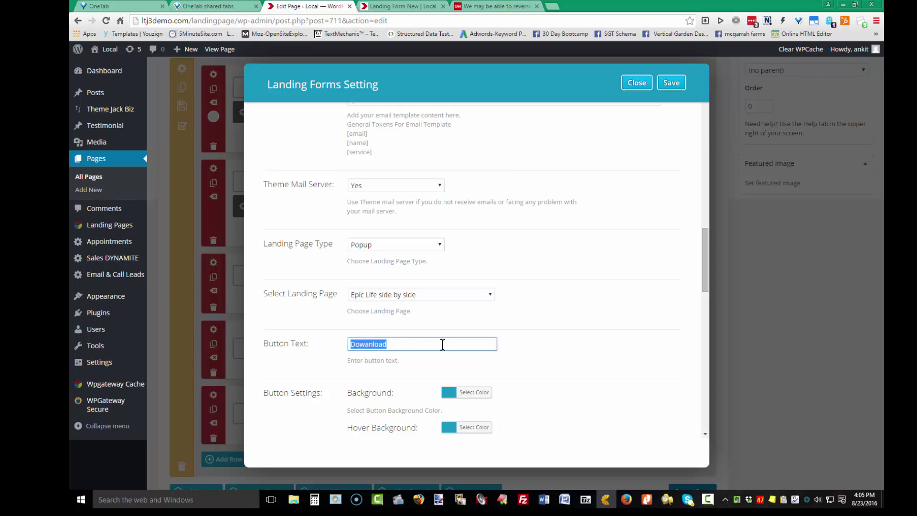
{"action": "type", "text": "Click Here to Sign Up for Your Class"}
{"action": "scroll", "coordinate": [478, 378], "scroll_direction": "down", "scroll_amount": 4}
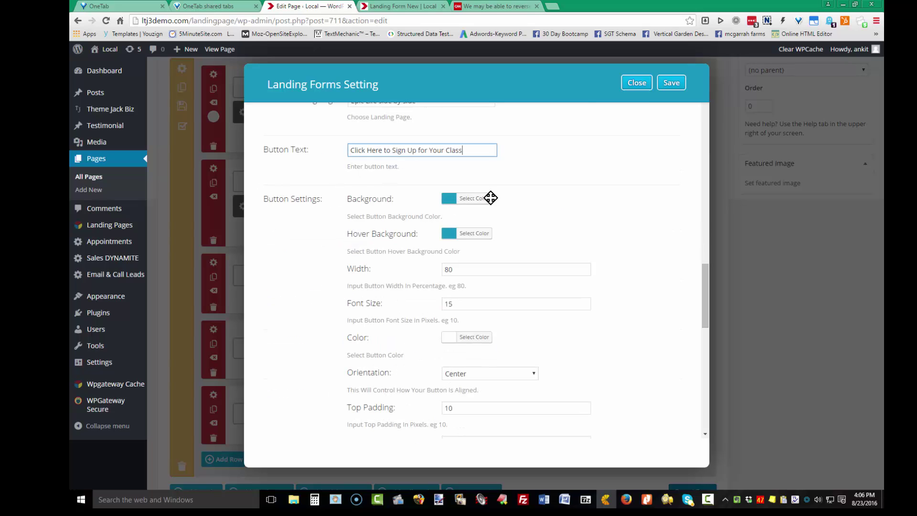
{"action": "left_click", "coordinate": [452, 200]}
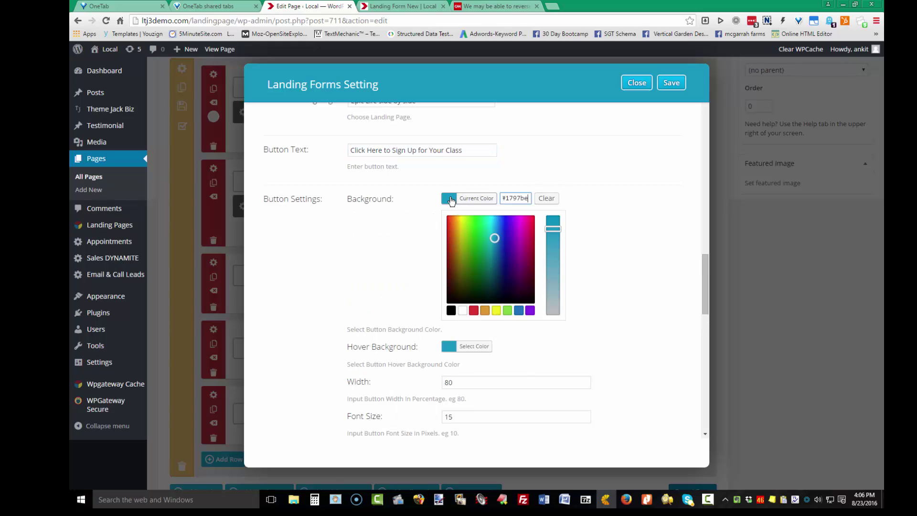
{"action": "left_click", "coordinate": [506, 230]}
Step: Set the button's font size to 24 and keep its text colour white (#ffffff)
{"action": "scroll", "coordinate": [542, 338], "scroll_direction": "down", "scroll_amount": 2}
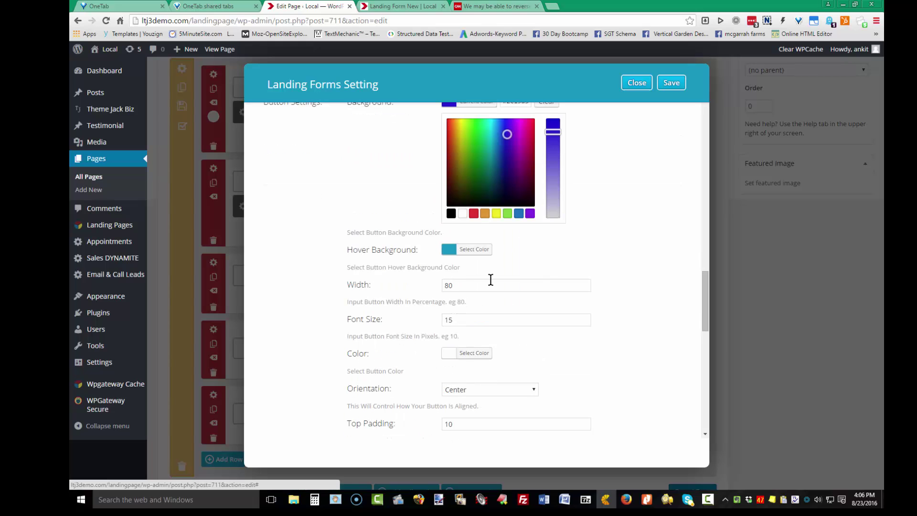
{"action": "double_click", "coordinate": [446, 319]}
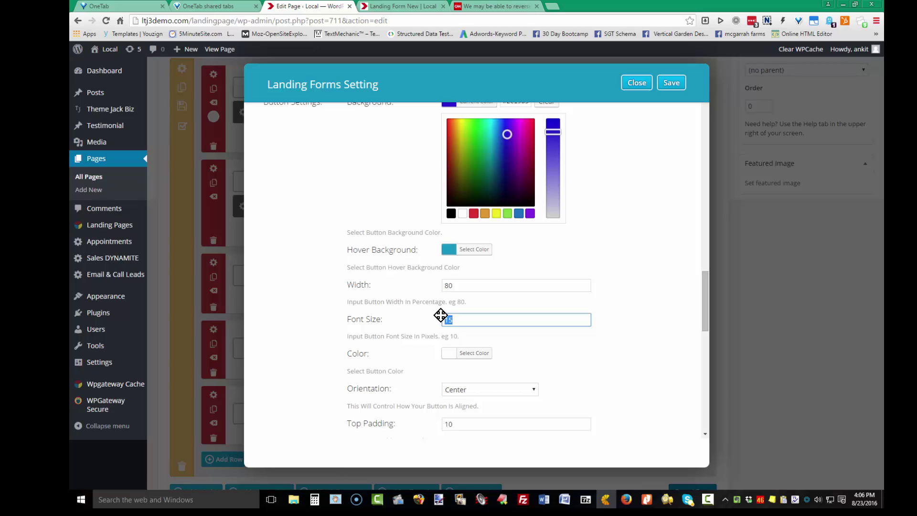
{"action": "type", "text": "24"}
{"action": "left_click", "coordinate": [474, 353]}
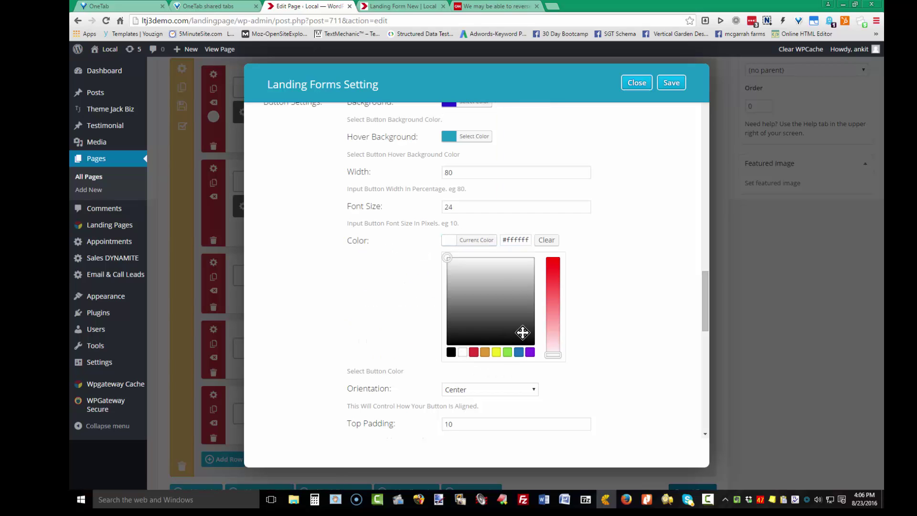
{"action": "scroll", "coordinate": [523, 333], "scroll_direction": "down", "scroll_amount": 4}
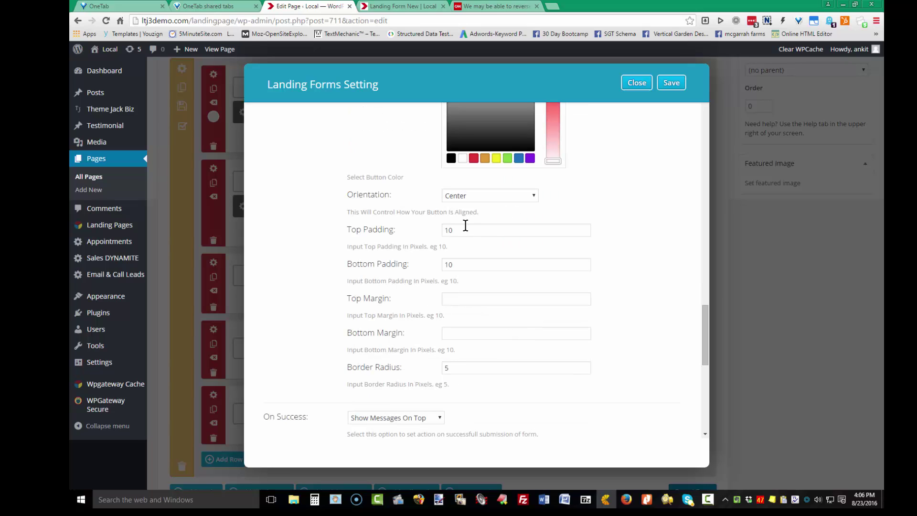
Step: Set the button's top and bottom margins to 20 and its border radius to 10
{"action": "left_click", "coordinate": [443, 297]}
{"action": "scroll", "coordinate": [449, 258], "scroll_direction": "down", "scroll_amount": 2}
{"action": "type", "text": "20"}
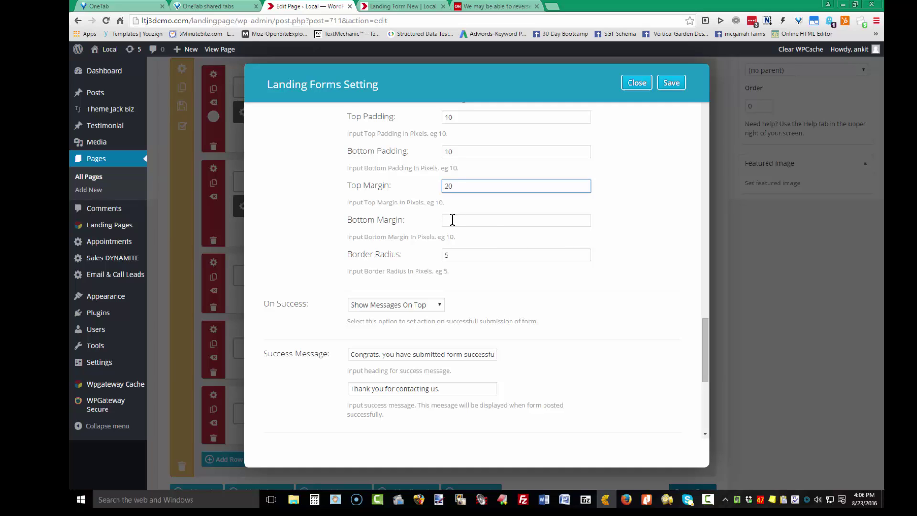
{"action": "left_click", "coordinate": [451, 220]}
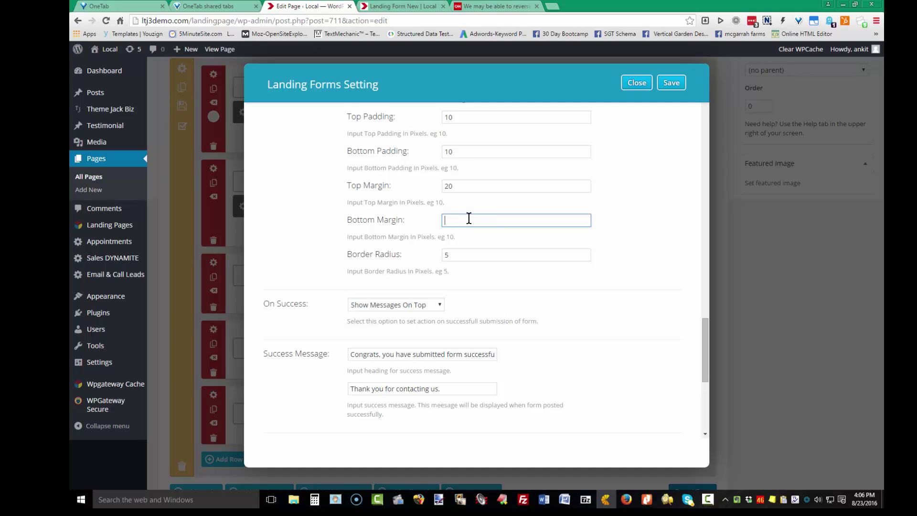
{"action": "type", "text": "20"}
{"action": "key", "text": "Tab"}
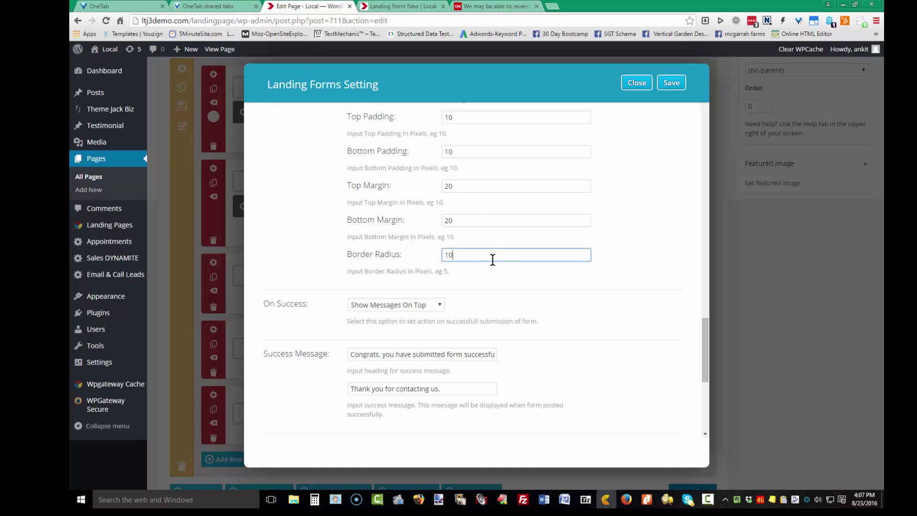
Step: Make successful submissions link to a thank you page and choose "Here's Your Schedule" as that page
{"action": "left_click", "coordinate": [439, 304]}
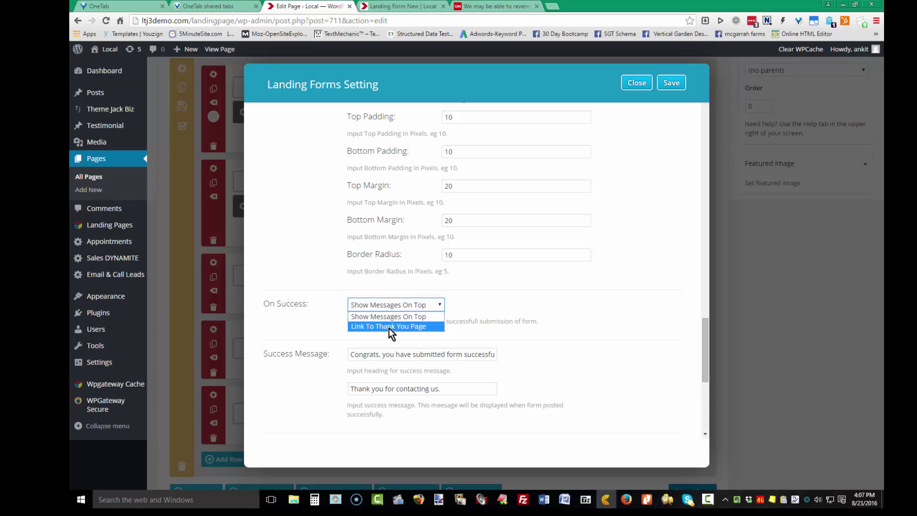
{"action": "left_click", "coordinate": [389, 328]}
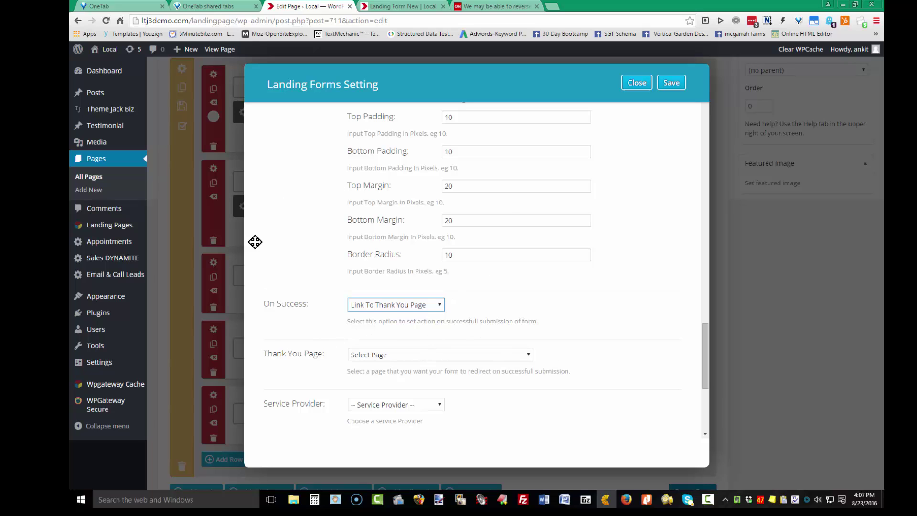
{"action": "left_click", "coordinate": [529, 354]}
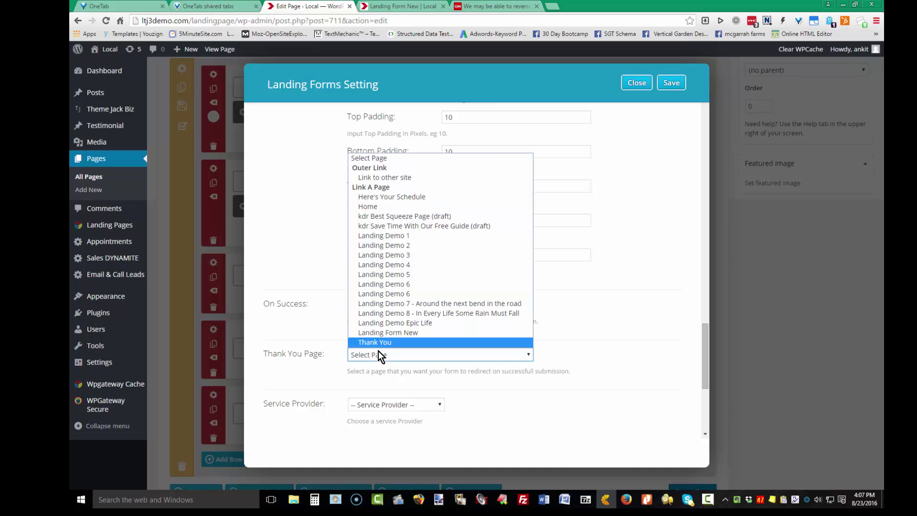
{"action": "left_click", "coordinate": [392, 197]}
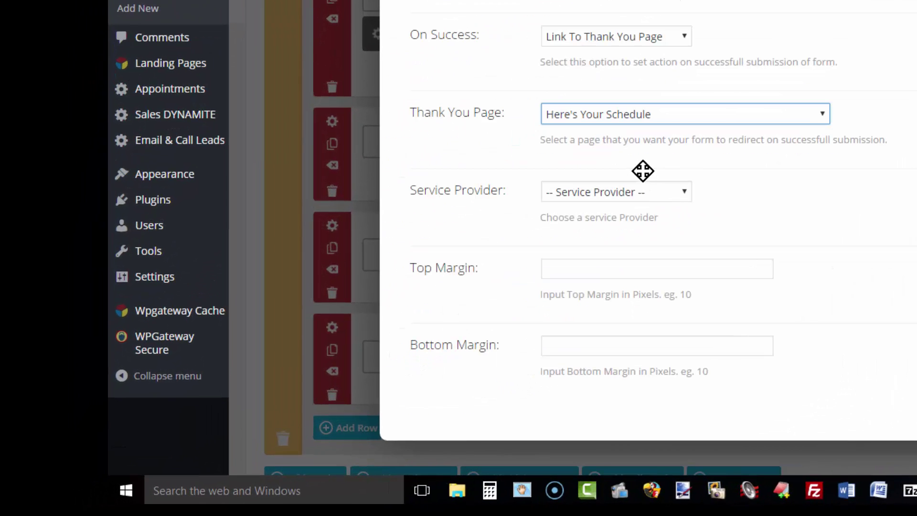
Step: Choose MailChimp as the form's service provider and WeMarketYourBiz as its list
{"action": "left_click", "coordinate": [686, 190]}
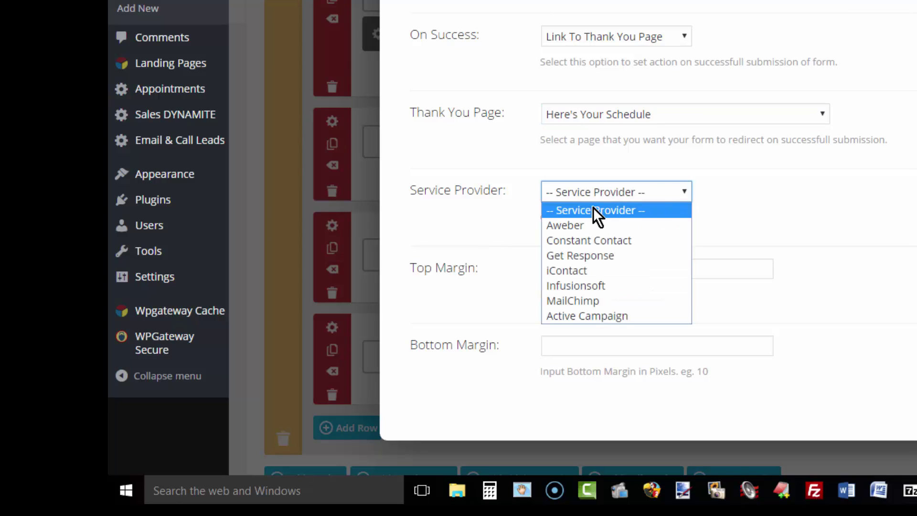
{"action": "left_click", "coordinate": [564, 300]}
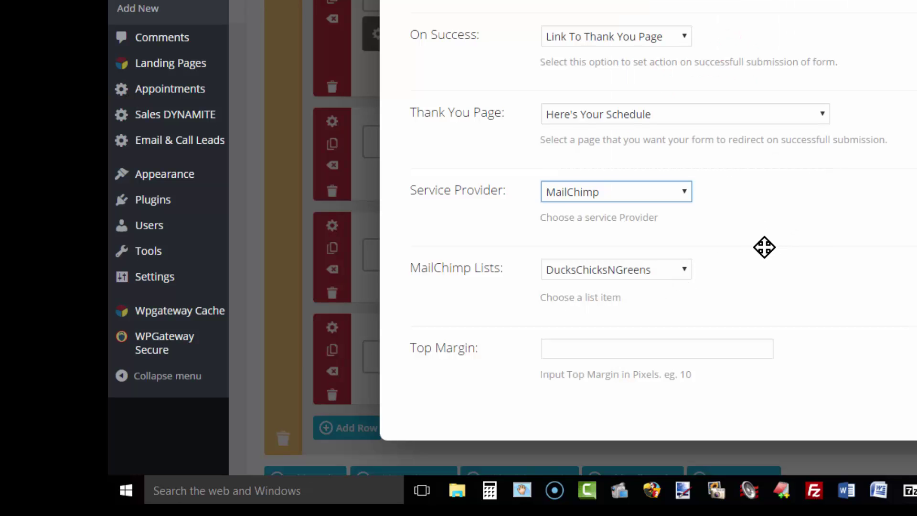
{"action": "left_click", "coordinate": [686, 271]}
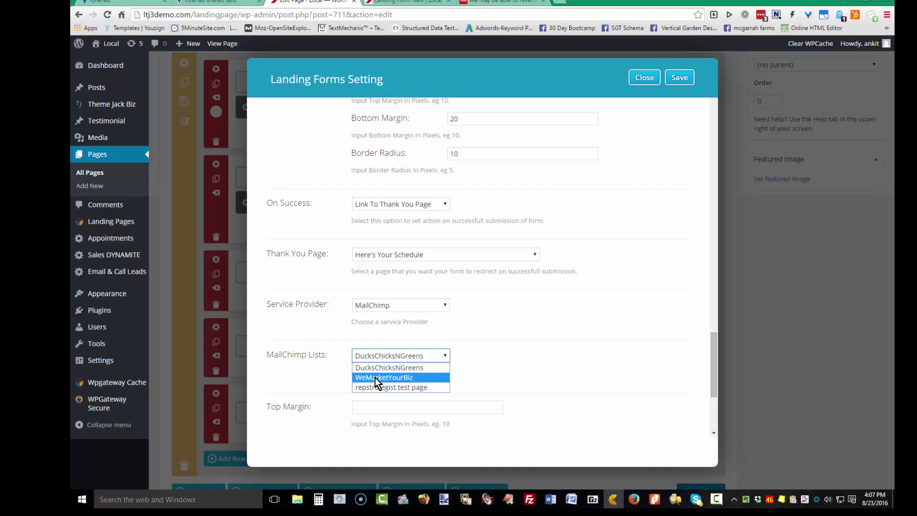
{"action": "left_click", "coordinate": [650, 308]}
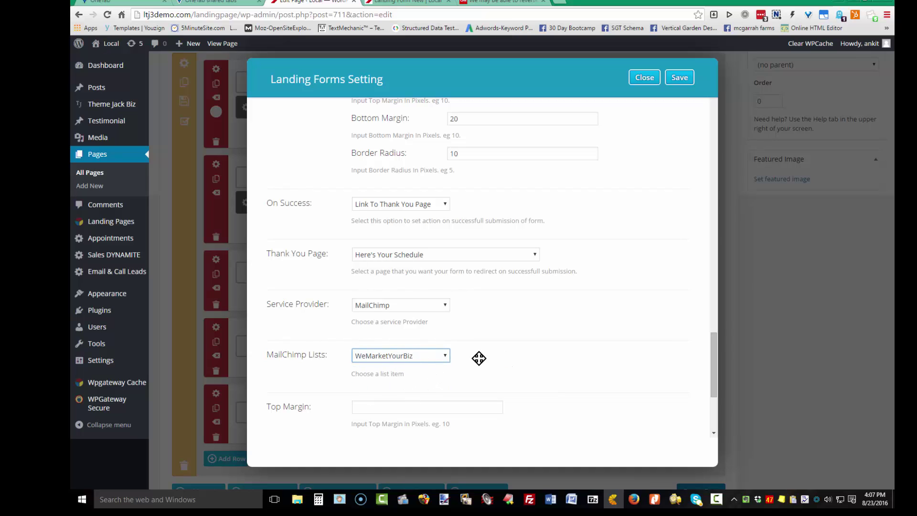
Step: Save the Landing Forms module with its own margins left empty and update the page
{"action": "scroll", "coordinate": [499, 360], "scroll_direction": "down", "scroll_amount": 3}
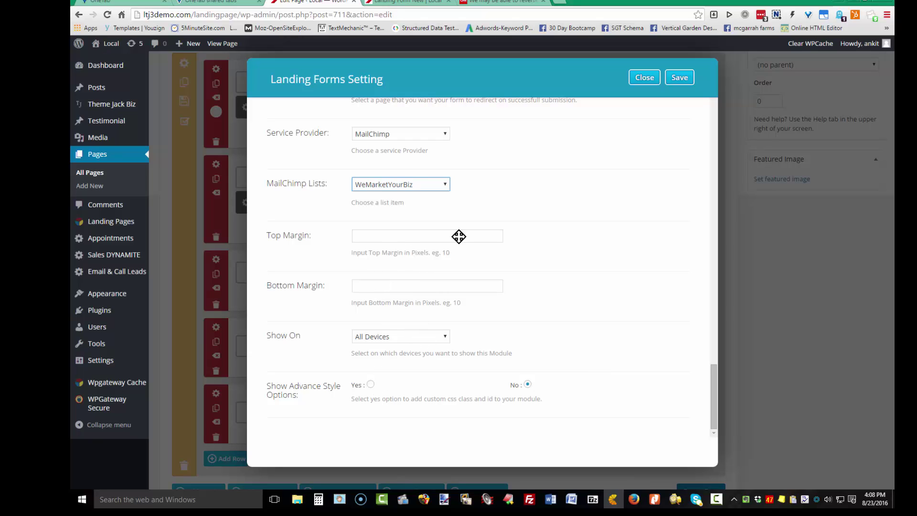
{"action": "left_click", "coordinate": [680, 78]}
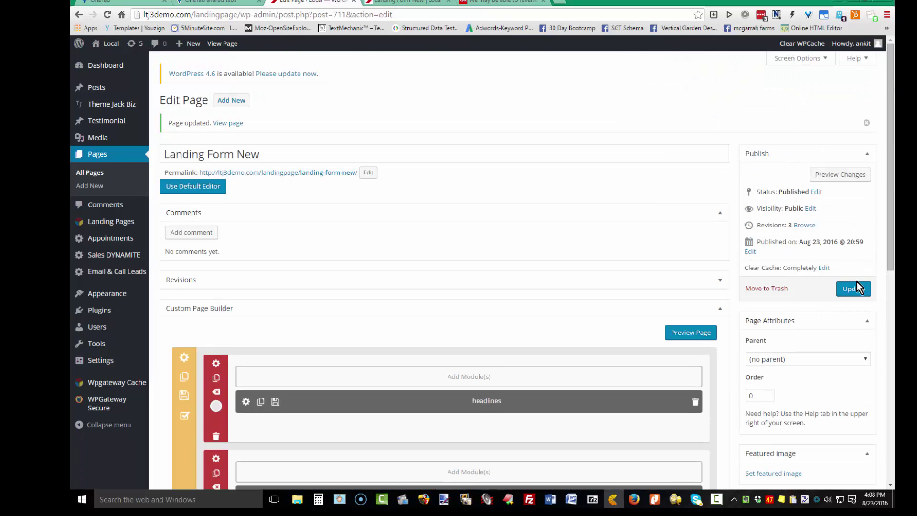
{"action": "left_click", "coordinate": [855, 289]}
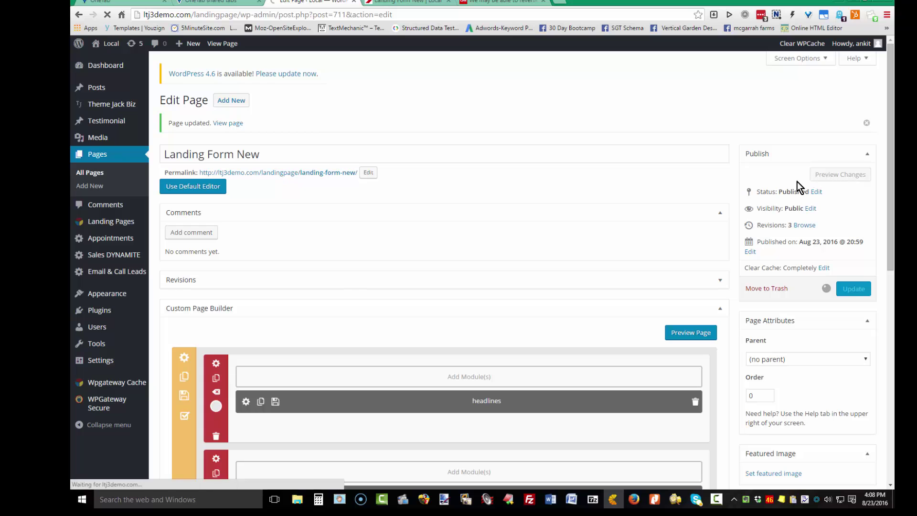
Step: Preview the page and test the popup by submitting its opt-in form with a name and an e-mail address
{"action": "left_click", "coordinate": [839, 175]}
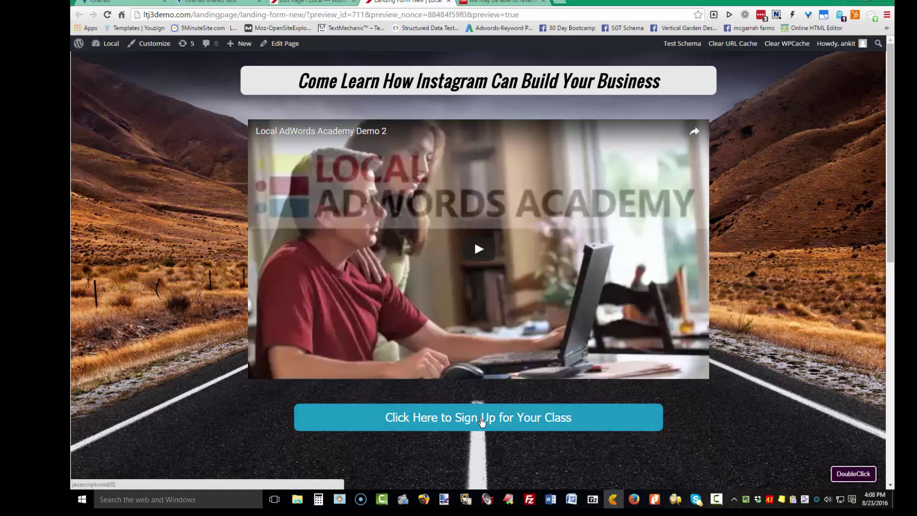
{"action": "left_click", "coordinate": [481, 418]}
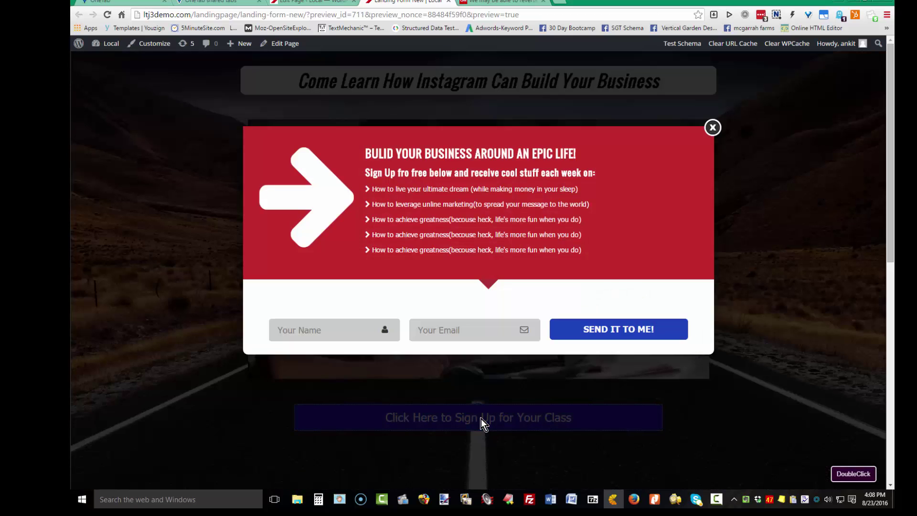
{"action": "left_click", "coordinate": [327, 331]}
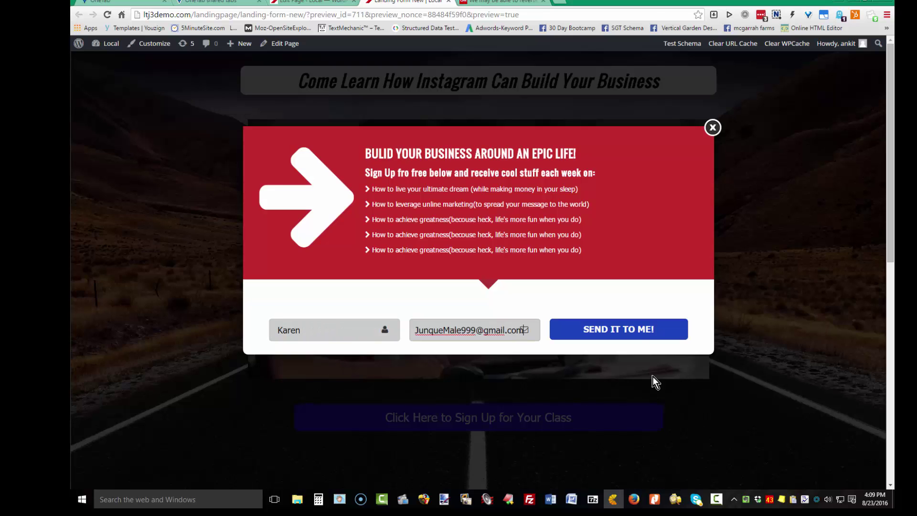
{"action": "left_click", "coordinate": [627, 335]}
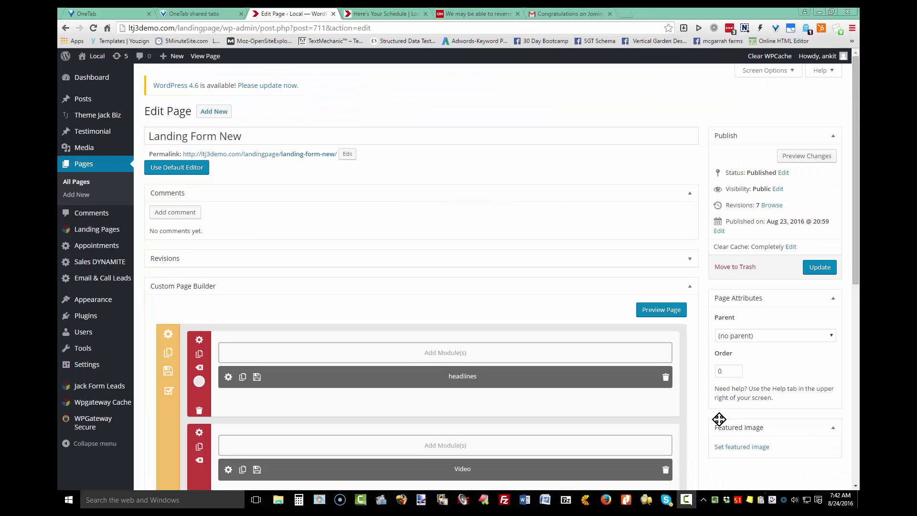
Step: Divide the last row into two half-width columns and add a Footer Links module to the first one
{"action": "scroll", "coordinate": [720, 419], "scroll_direction": "down", "scroll_amount": 4}
{"action": "scroll", "coordinate": [719, 420], "scroll_direction": "down", "scroll_amount": 4}
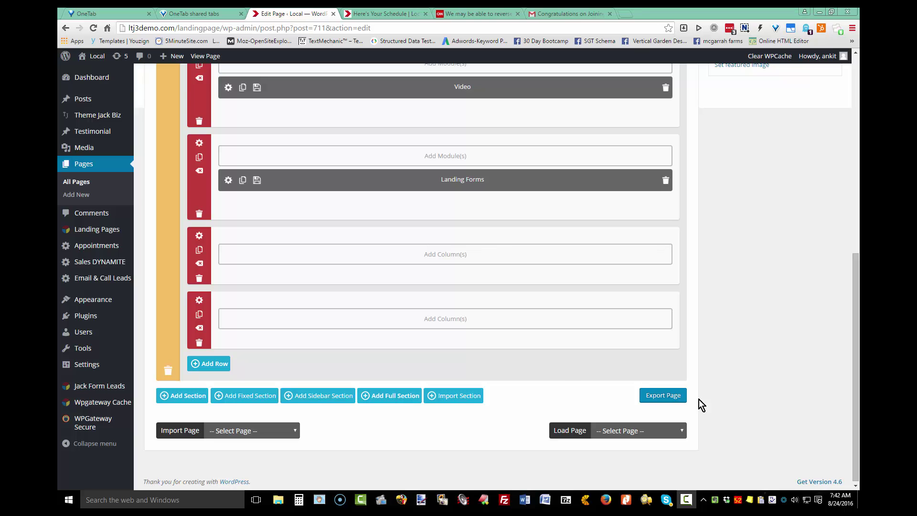
{"action": "left_click", "coordinate": [205, 364]}
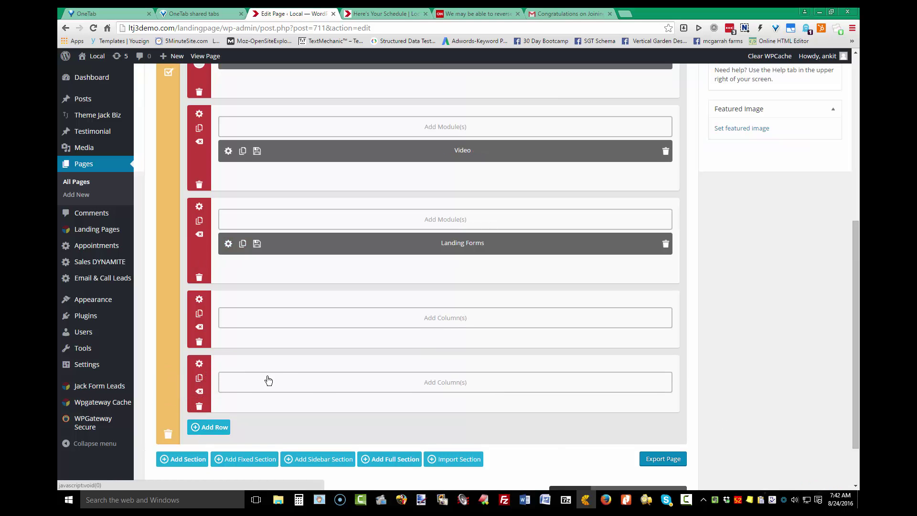
{"action": "left_click", "coordinate": [419, 386]}
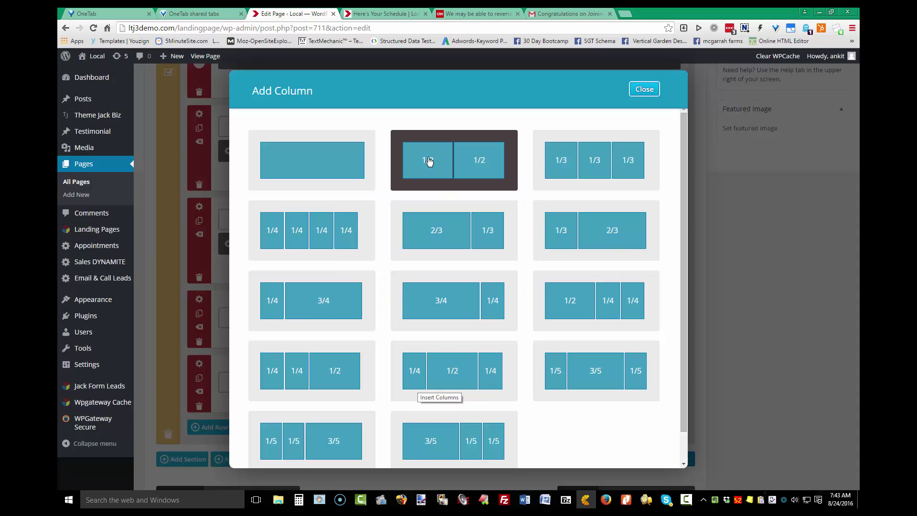
{"action": "left_click", "coordinate": [428, 160]}
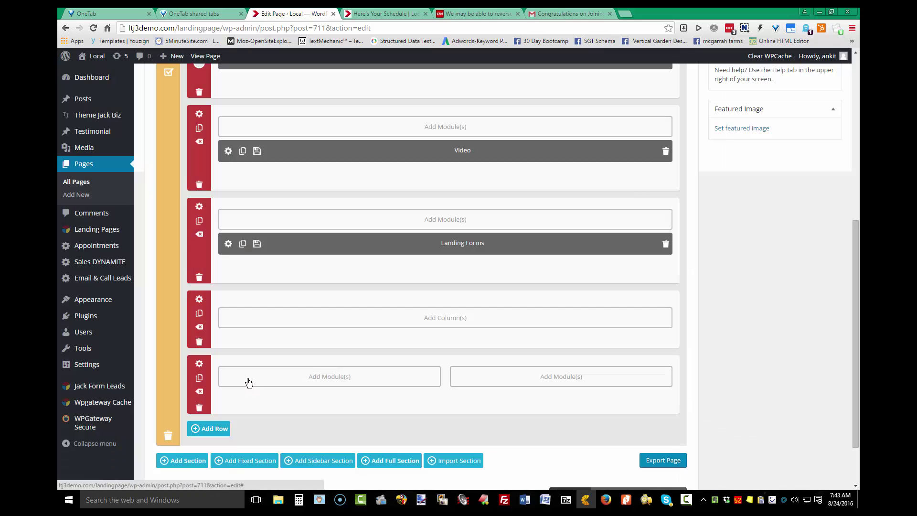
{"action": "left_click", "coordinate": [249, 382]}
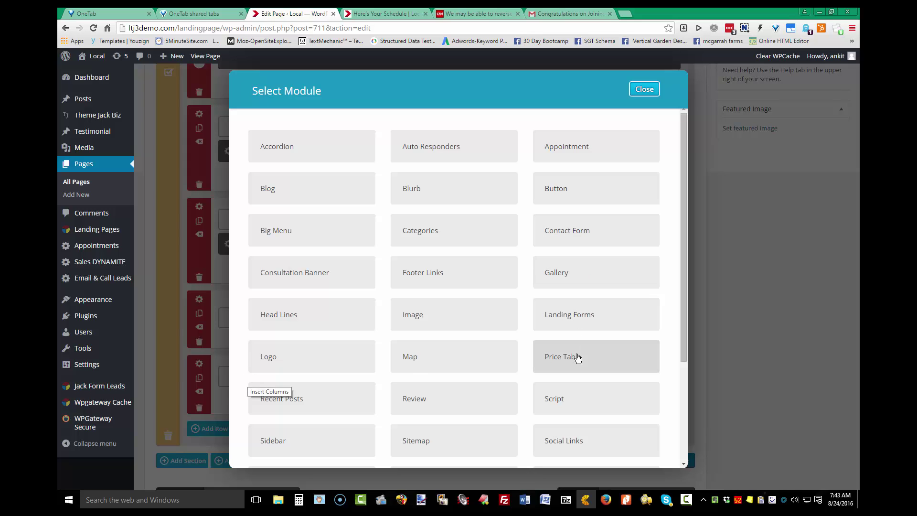
{"action": "left_click", "coordinate": [421, 276]}
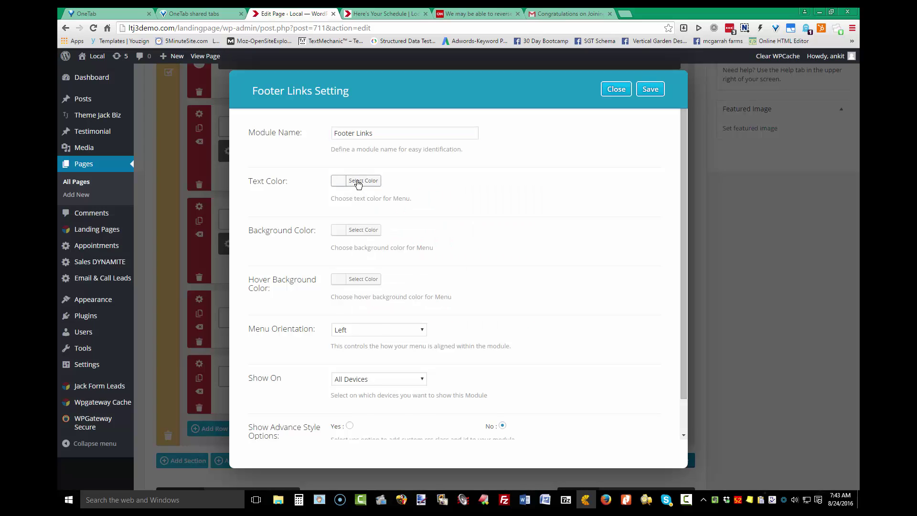
Step: Set the footer links' text colour to white (#ffffff) and hover background colour to red, and save the module
{"action": "left_click", "coordinate": [358, 183]}
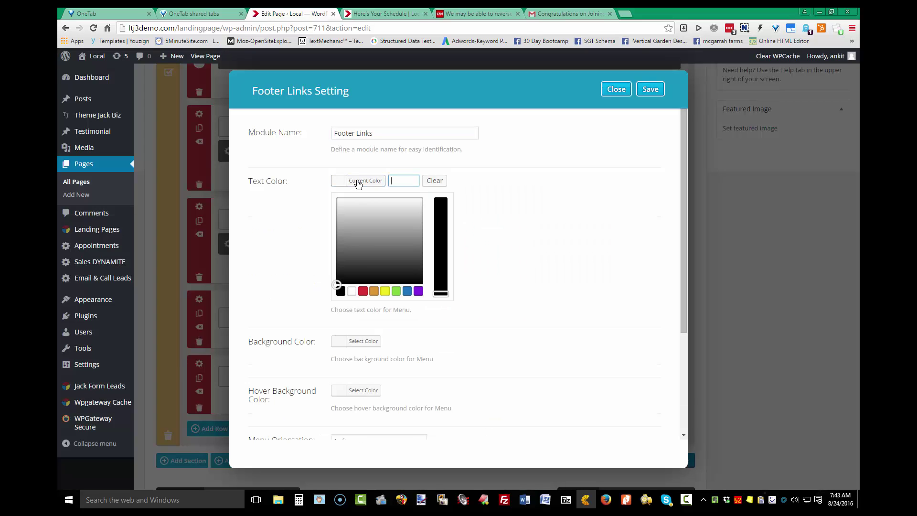
{"action": "left_click", "coordinate": [352, 292]}
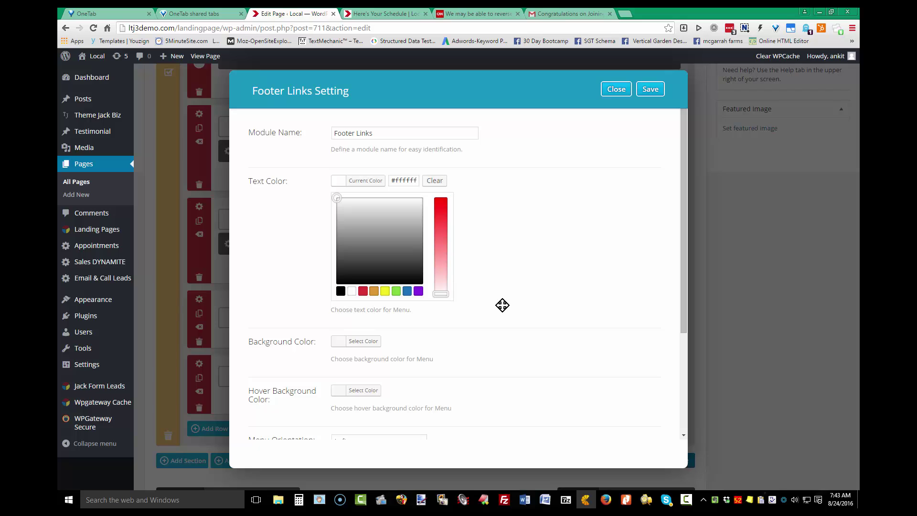
{"action": "left_click", "coordinate": [381, 347]}
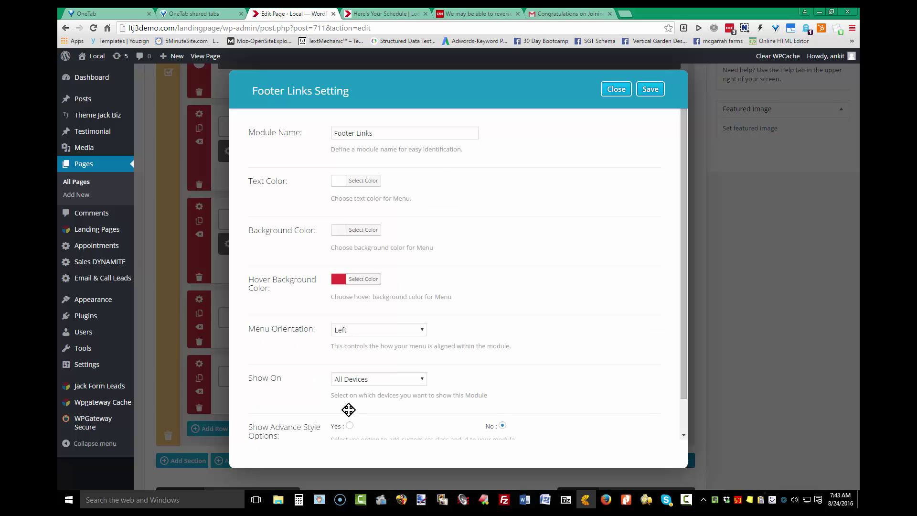
{"action": "scroll", "coordinate": [369, 409], "scroll_direction": "down", "scroll_amount": 1}
{"action": "scroll", "coordinate": [370, 410], "scroll_direction": "up", "scroll_amount": 1}
{"action": "left_click", "coordinate": [650, 91]}
{"action": "scroll", "coordinate": [704, 343], "scroll_direction": "up", "scroll_amount": 7}
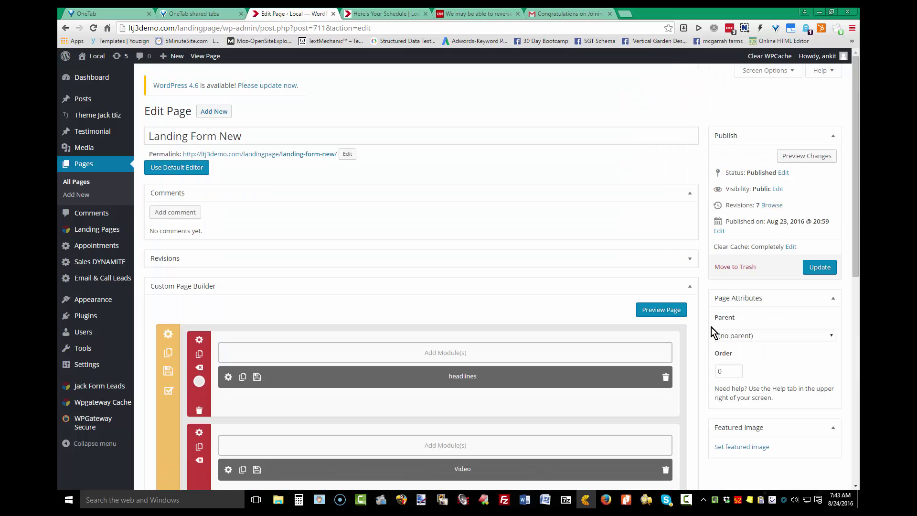
Step: Update the page and preview it to check the styling of the footer links
{"action": "left_click", "coordinate": [815, 270]}
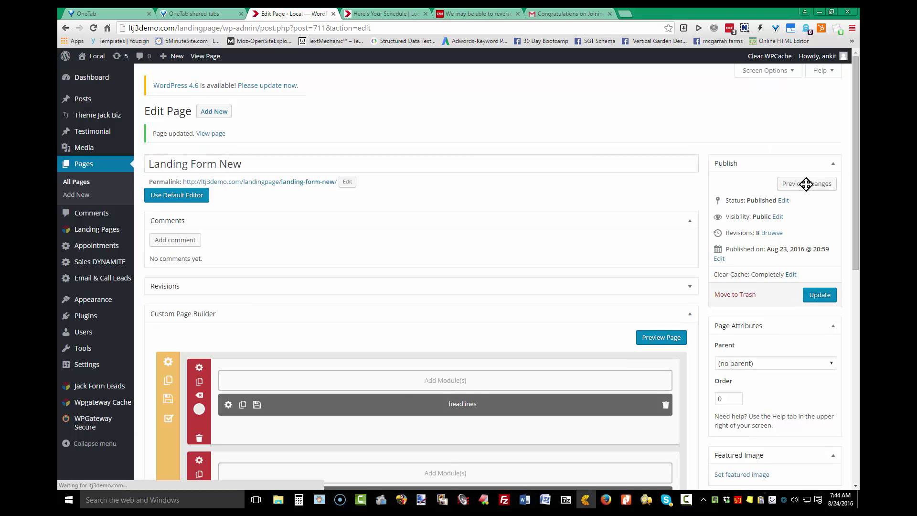
{"action": "left_click", "coordinate": [807, 184]}
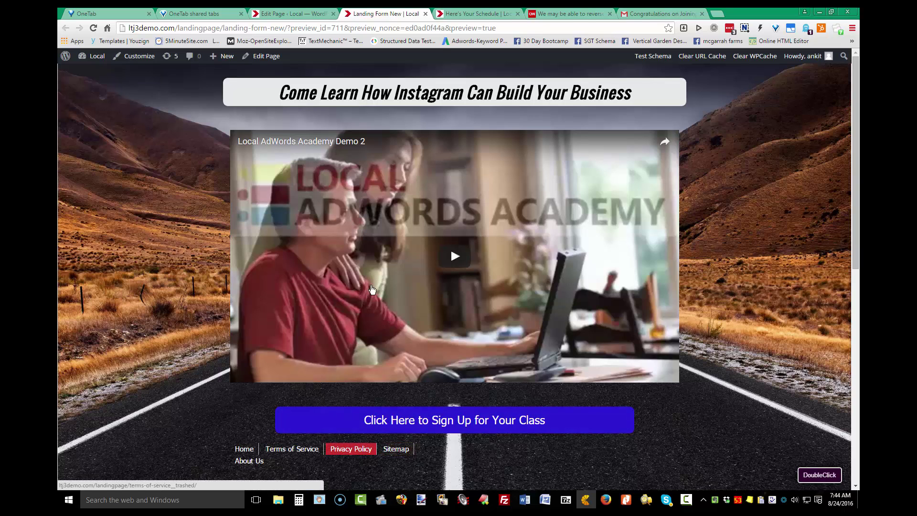
{"action": "left_click", "coordinate": [293, 14]}
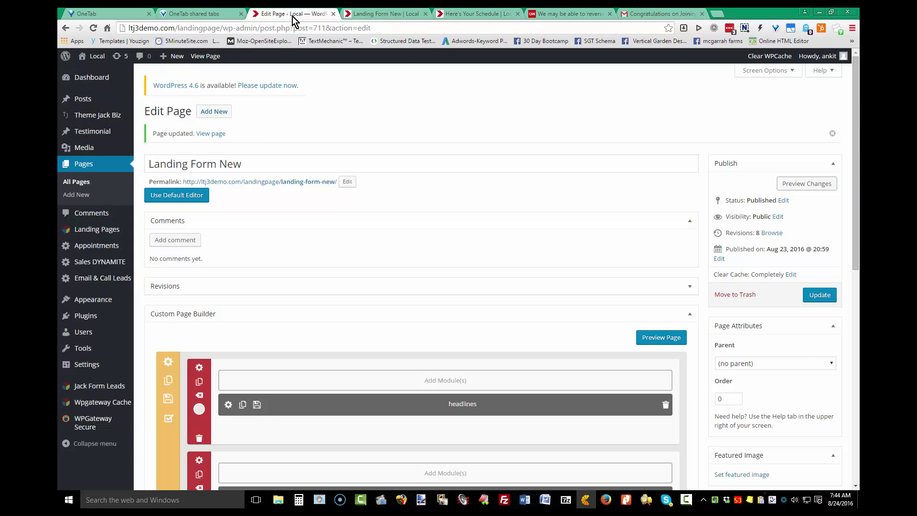
Step: Insert a column into the empty row above the footer links and add an Image module to it
{"action": "scroll", "coordinate": [436, 362], "scroll_direction": "down", "scroll_amount": 5}
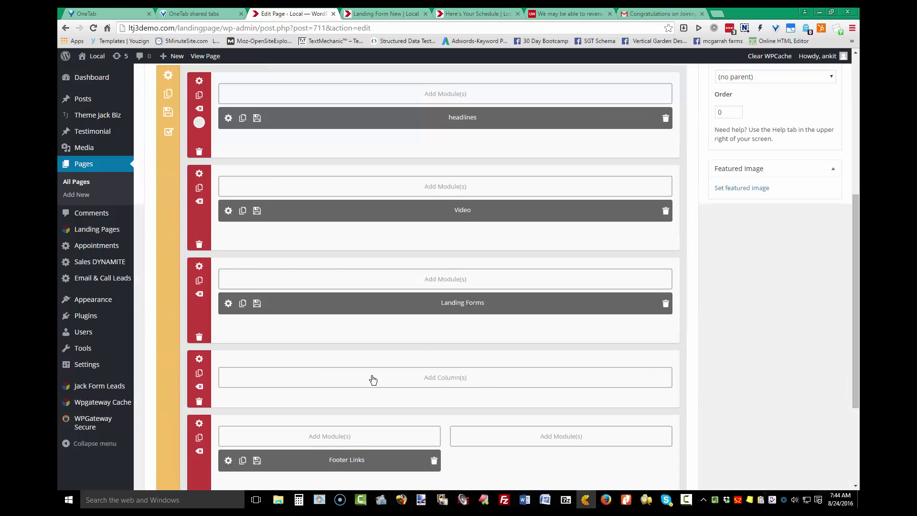
{"action": "left_click", "coordinate": [437, 381]}
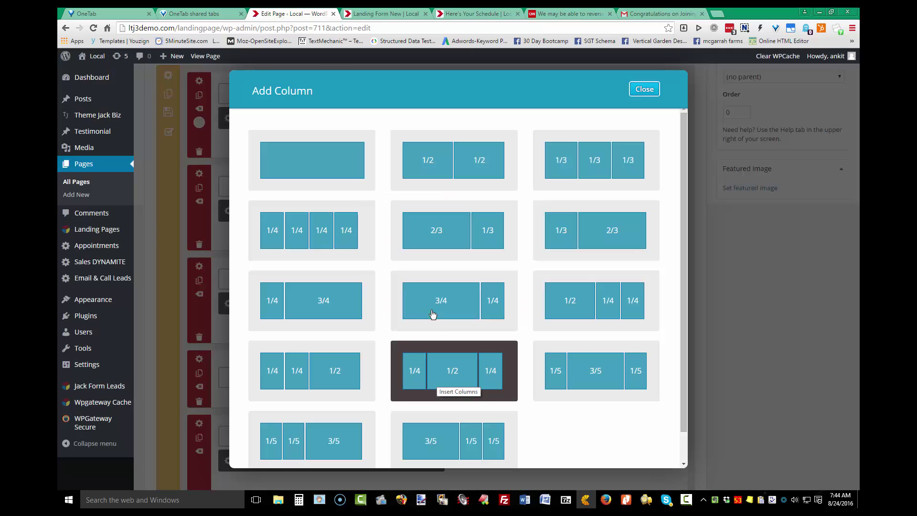
{"action": "left_click", "coordinate": [535, 314]}
{"action": "left_click", "coordinate": [448, 374]}
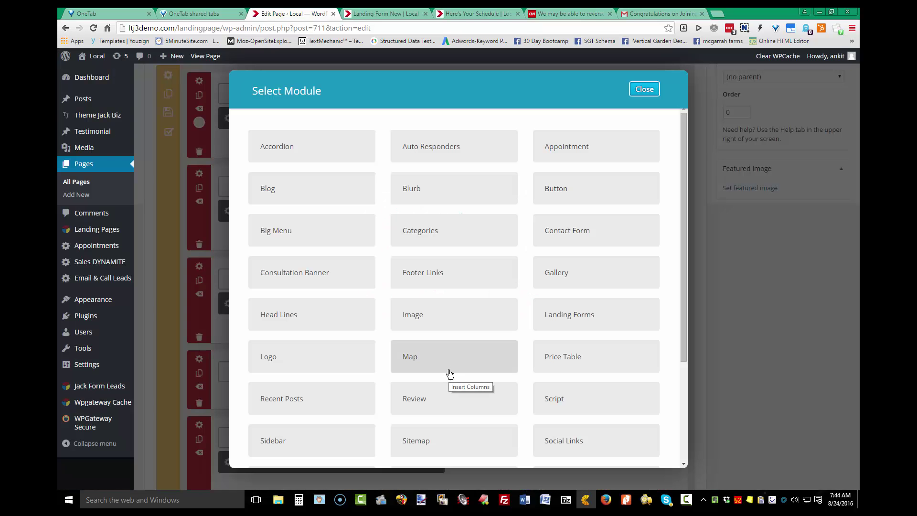
{"action": "left_click", "coordinate": [425, 313]}
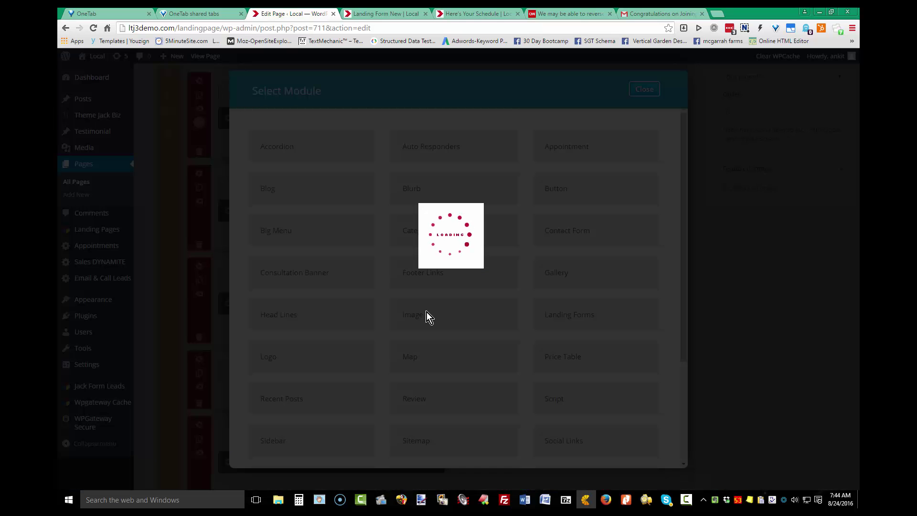
Step: Name the image module "blank space", set its top padding to 300 pixels without an image, and save it
{"action": "type", "text": "blank space"}
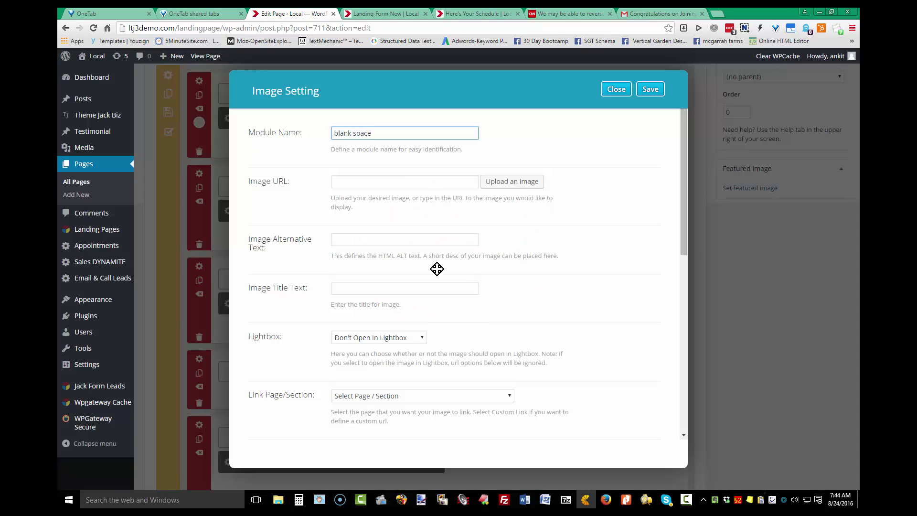
{"action": "scroll", "coordinate": [437, 271], "scroll_direction": "down", "scroll_amount": 4}
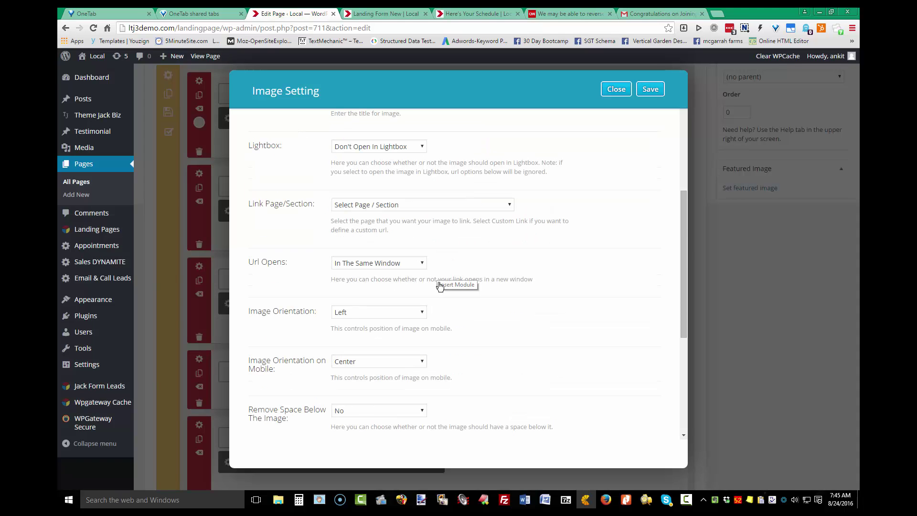
{"action": "scroll", "coordinate": [440, 287], "scroll_direction": "down", "scroll_amount": 4}
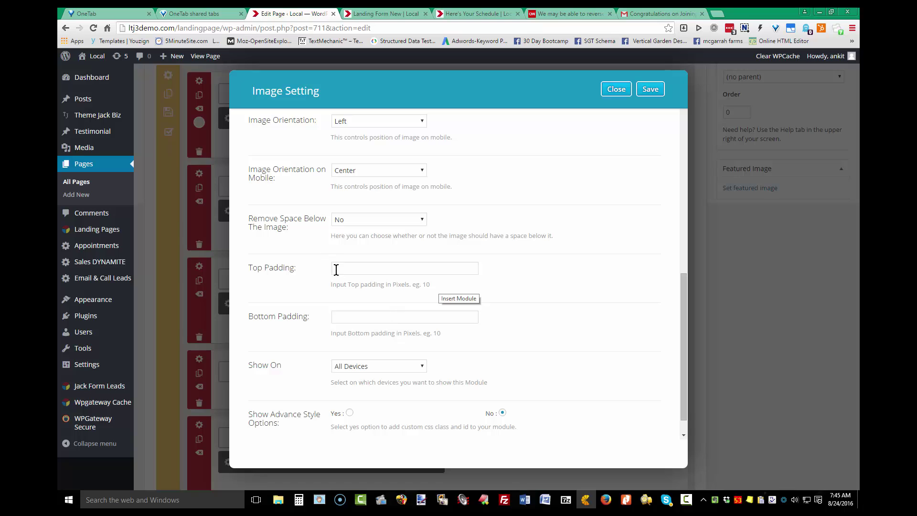
{"action": "left_click", "coordinate": [352, 268]}
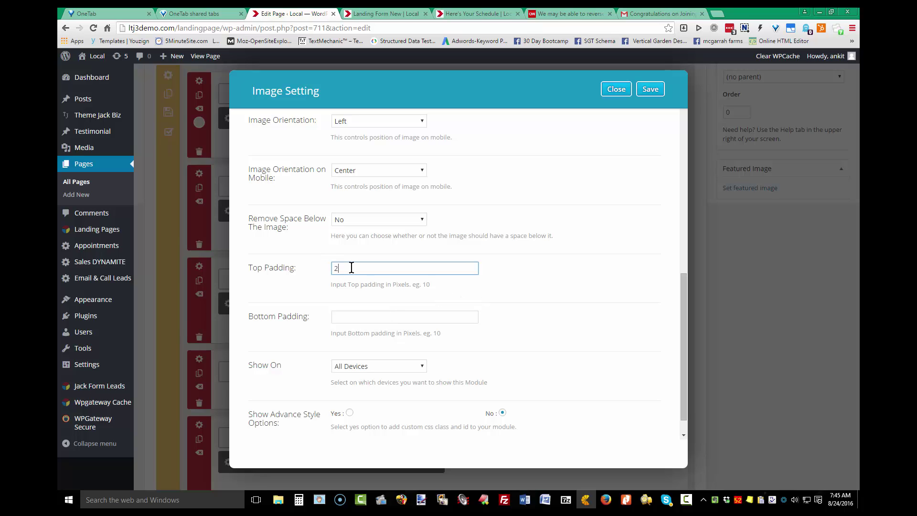
{"action": "left_click_drag", "start_coordinate": [334, 268], "coordinate": [339, 268]}
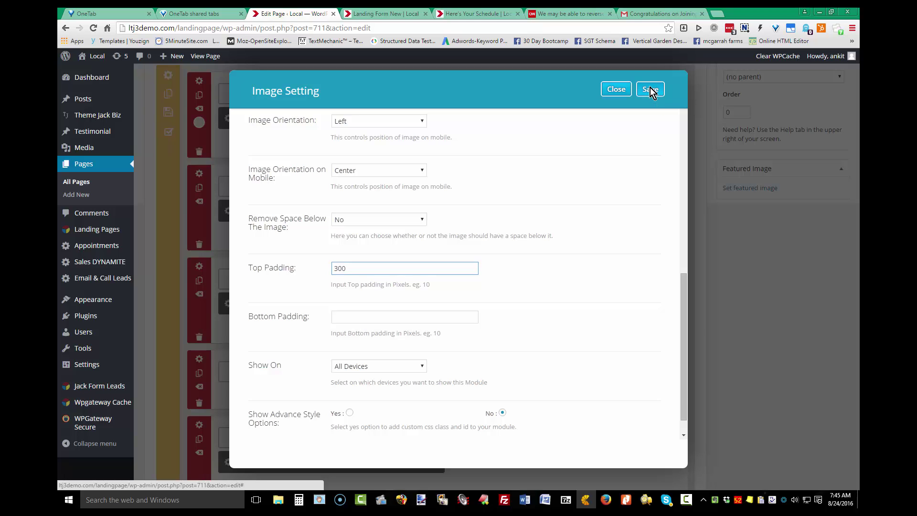
{"action": "left_click", "coordinate": [650, 90]}
Step: Update the page and preview the spacing between the sign-up button and the footer links
{"action": "left_click", "coordinate": [821, 296]}
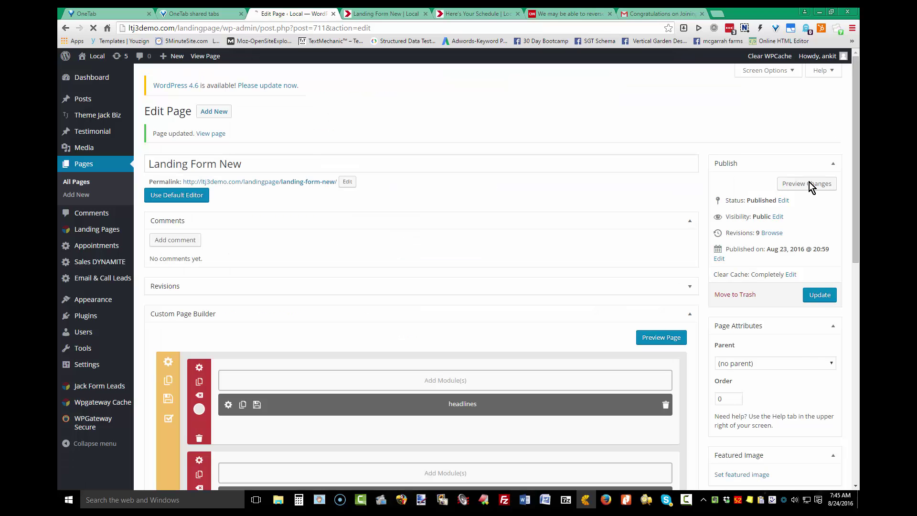
{"action": "left_click", "coordinate": [809, 183]}
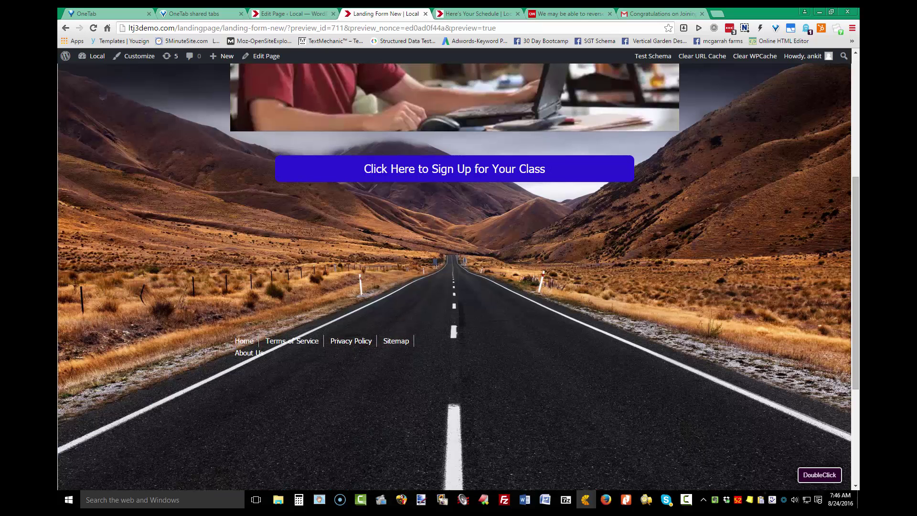
{"action": "left_click_drag", "start_coordinate": [856, 237], "coordinate": [859, 115]}
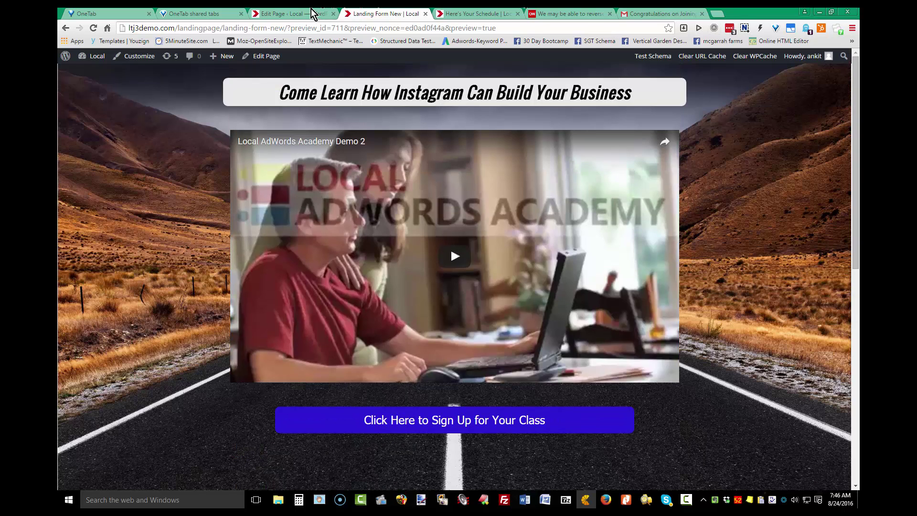
Step: Open the Landing Forms module's settings in the page editor and look at its top and bottom margin options
{"action": "left_click", "coordinate": [325, 12]}
{"action": "scroll", "coordinate": [384, 261], "scroll_direction": "down", "scroll_amount": 6}
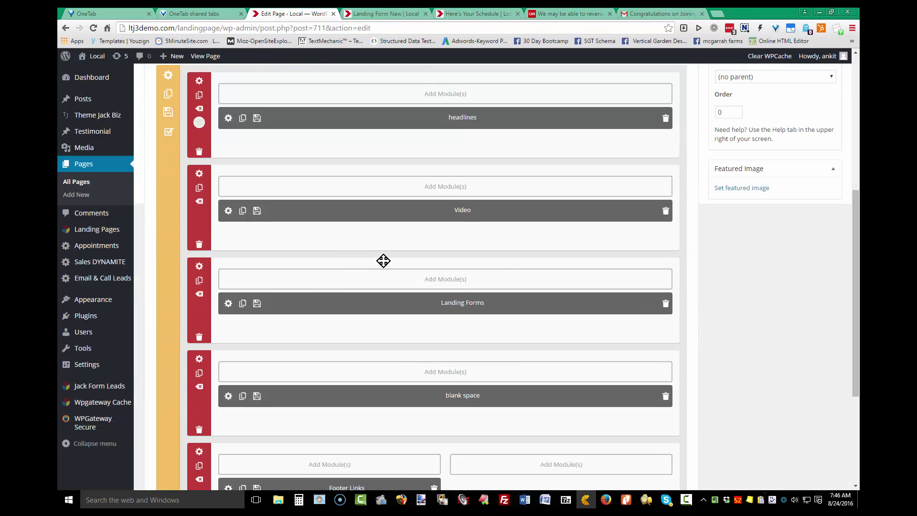
{"action": "left_click", "coordinate": [229, 305]}
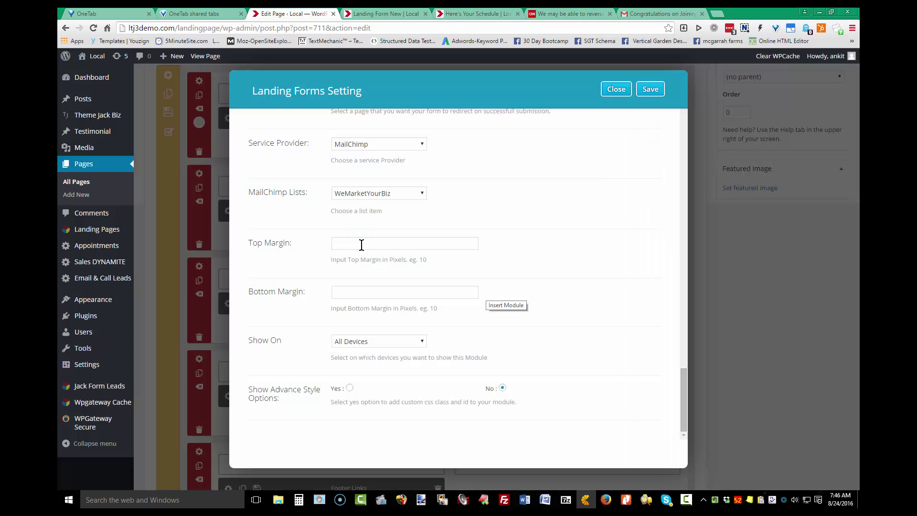
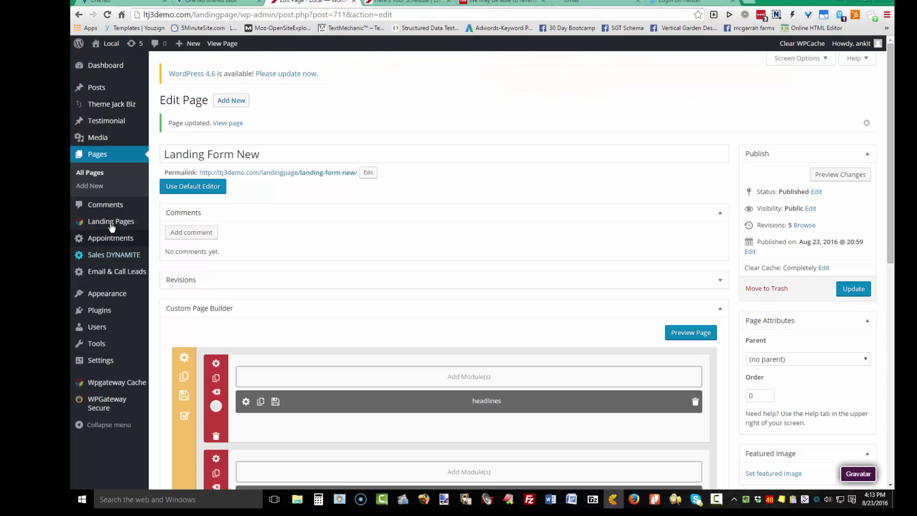
Step: Open the landing pages' split page groups and review the conversion and unique impressions reports for Group 1
{"action": "mouse_move", "coordinate": [107, 227]}
{"action": "left_click", "coordinate": [170, 225]}
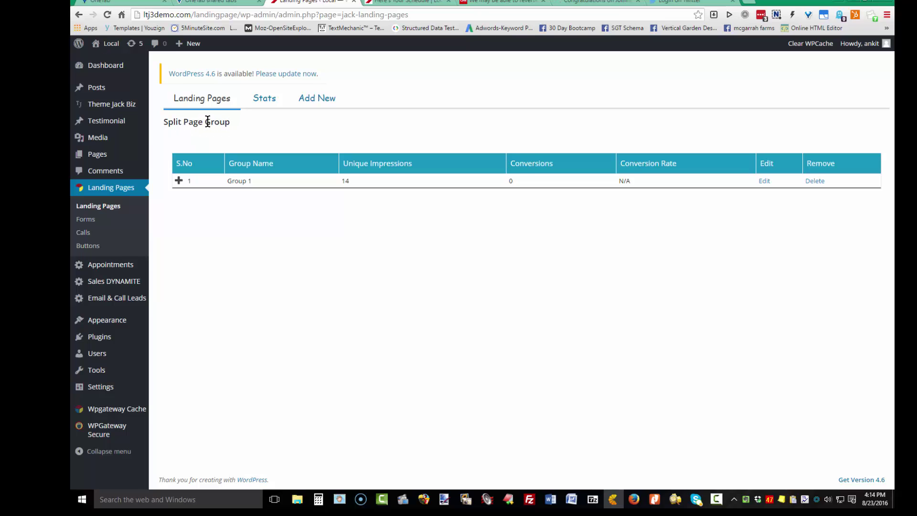
{"action": "left_click", "coordinate": [265, 101]}
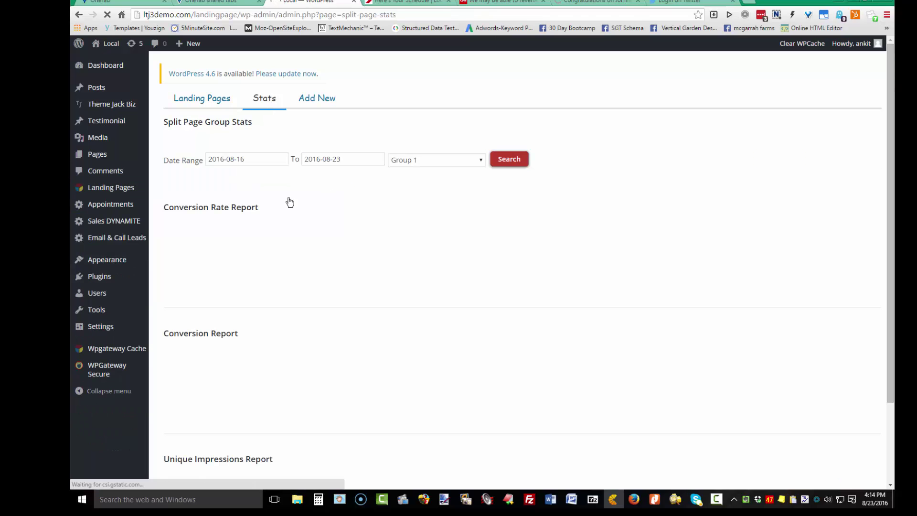
{"action": "scroll", "coordinate": [203, 344], "scroll_direction": "down", "scroll_amount": 6}
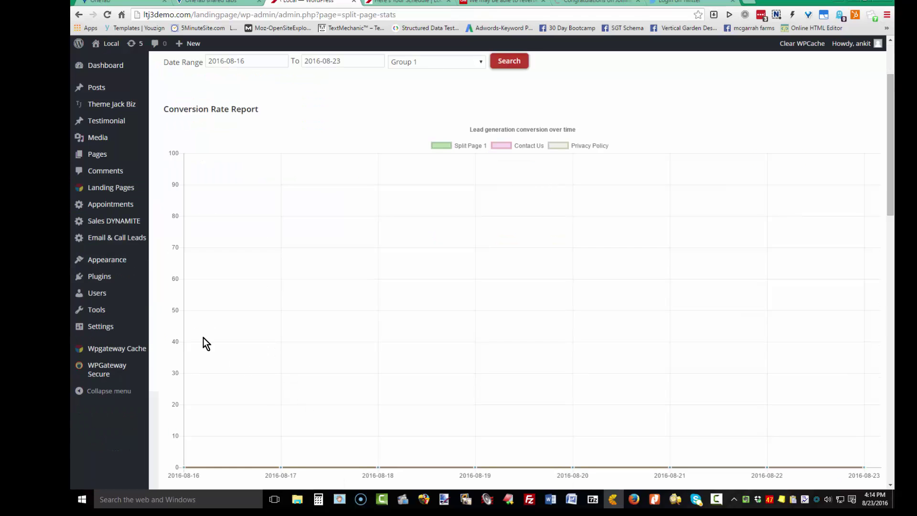
{"action": "scroll", "coordinate": [253, 272], "scroll_direction": "down", "scroll_amount": 6}
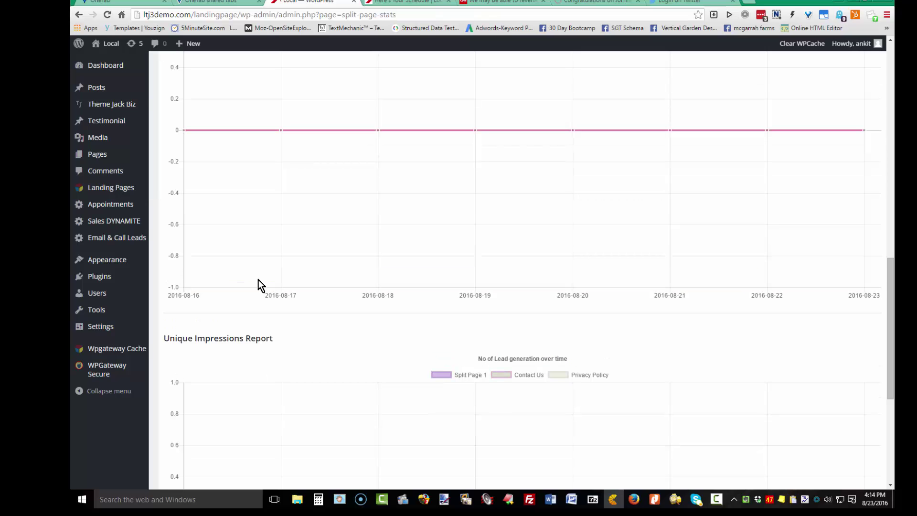
{"action": "scroll", "coordinate": [255, 283], "scroll_direction": "up", "scroll_amount": 6}
{"action": "scroll", "coordinate": [256, 276], "scroll_direction": "up", "scroll_amount": 6}
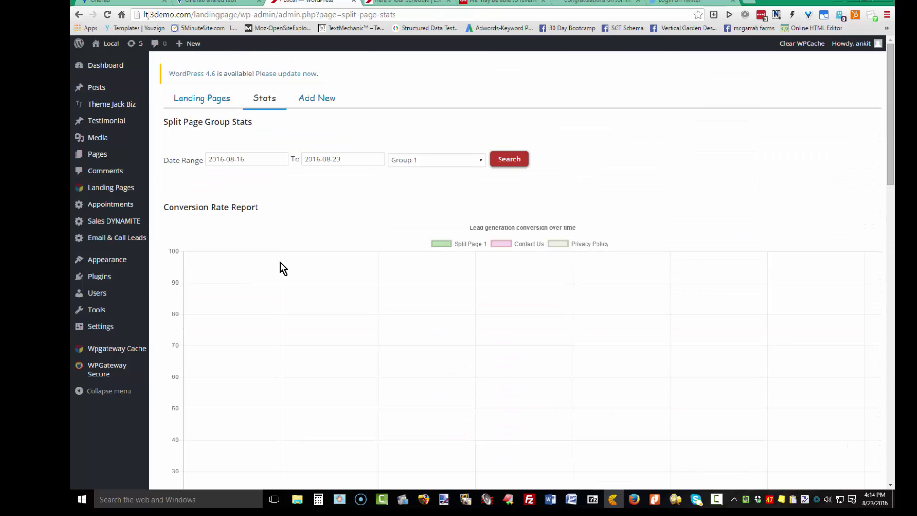
Step: Open the form for a new split page group and examine its target page and page-switching options
{"action": "left_click", "coordinate": [317, 99]}
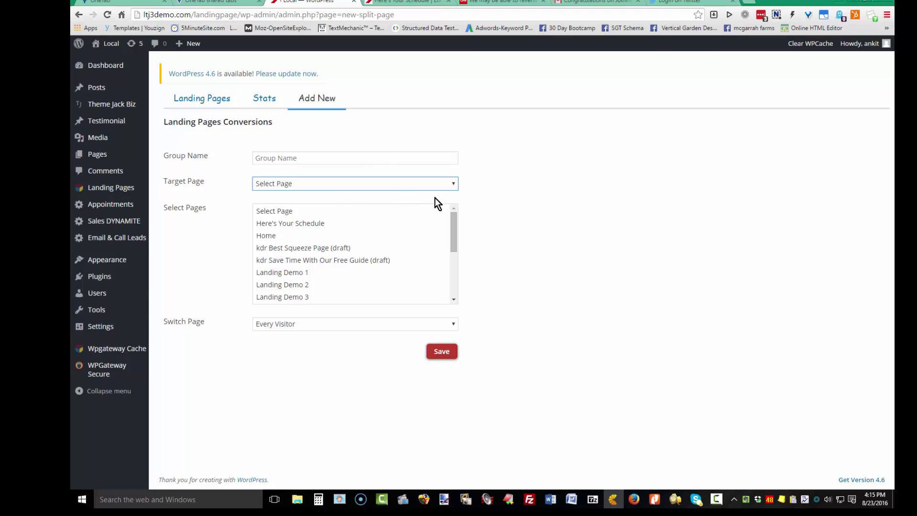
{"action": "left_click", "coordinate": [454, 184]}
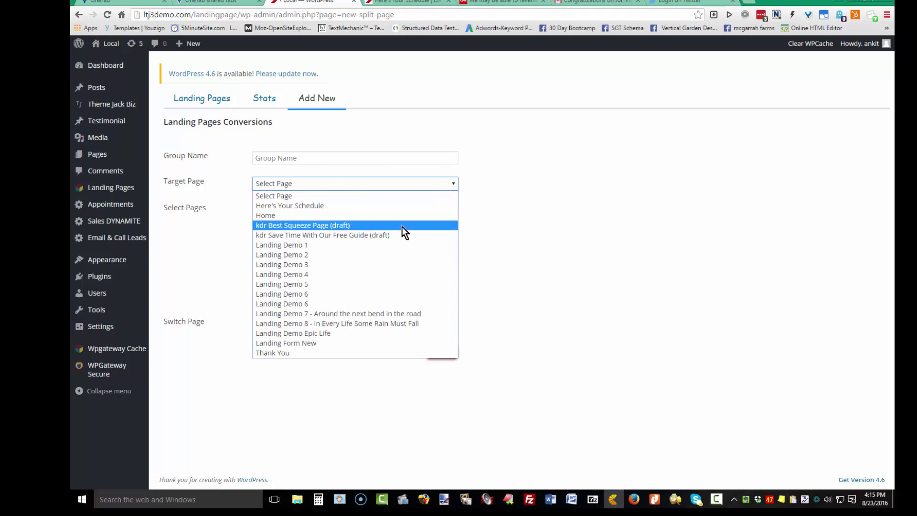
{"action": "left_click", "coordinate": [550, 241]}
{"action": "left_click", "coordinate": [550, 241]}
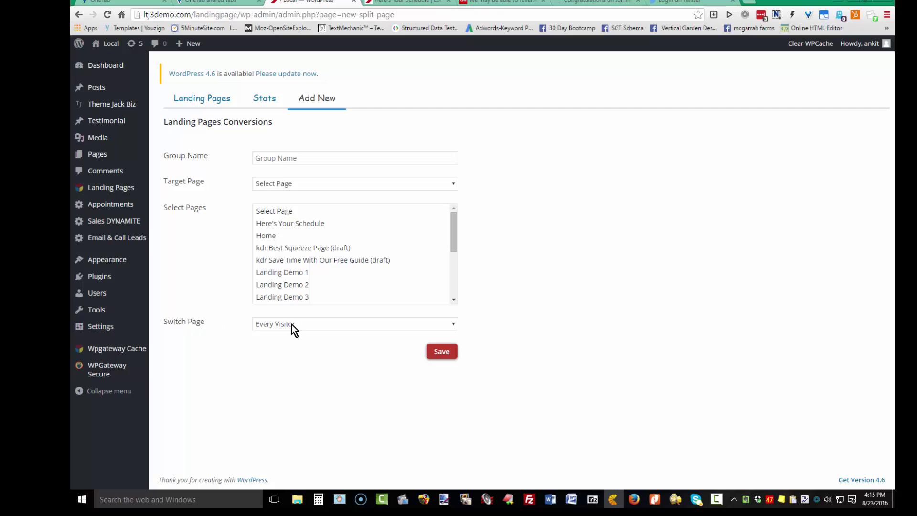
{"action": "left_click", "coordinate": [454, 326]}
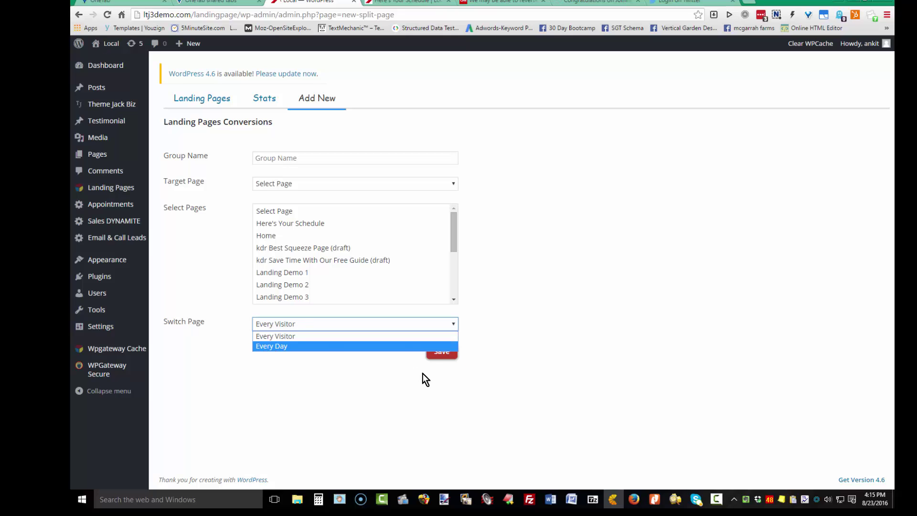
{"action": "left_click", "coordinate": [314, 392]}
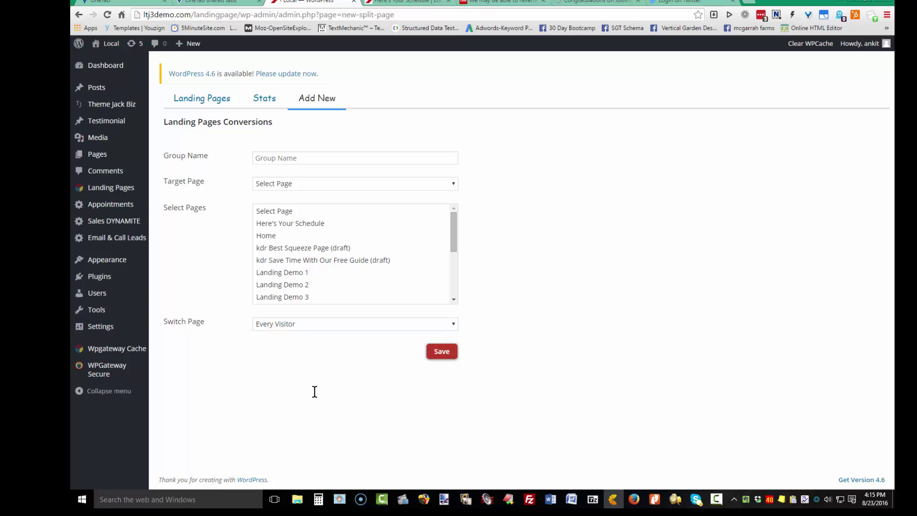
Step: View the landing pages' call leads and open the call lead settings with authentication and campaign selection
{"action": "mouse_move", "coordinate": [109, 194]}
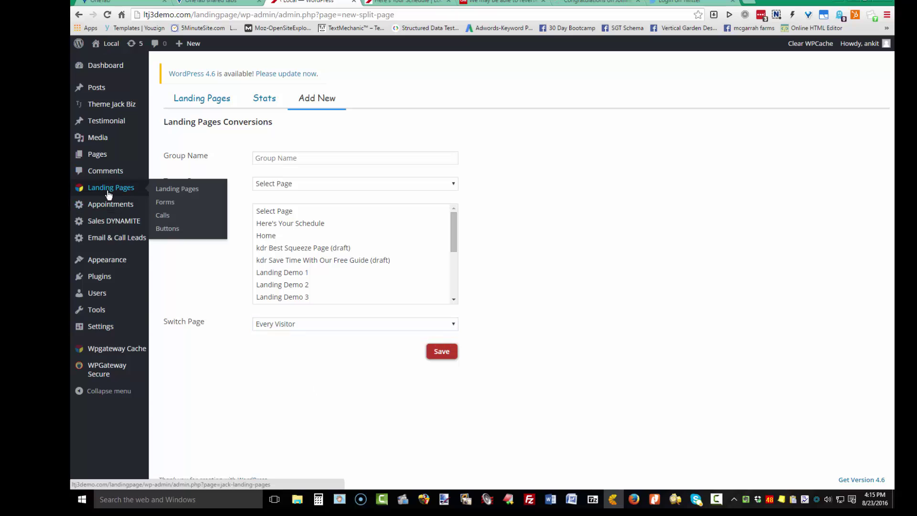
{"action": "left_click", "coordinate": [163, 216]}
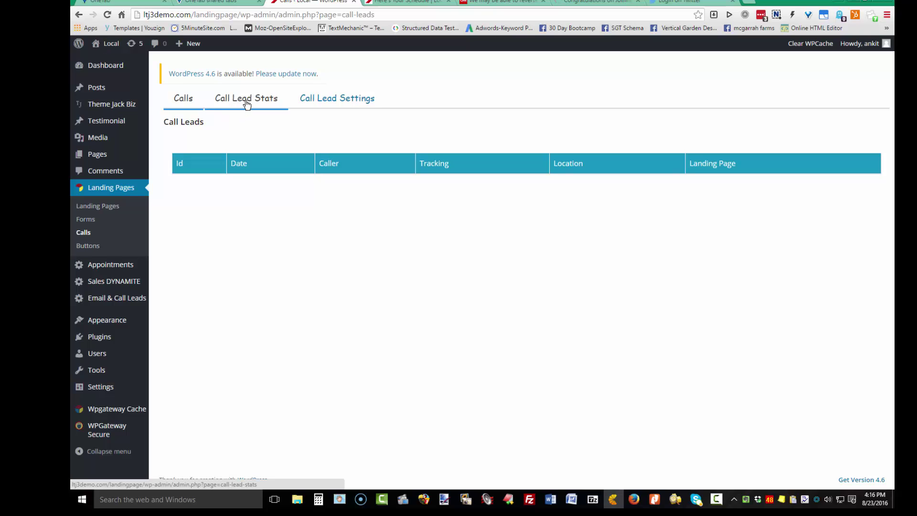
{"action": "left_click", "coordinate": [340, 97]}
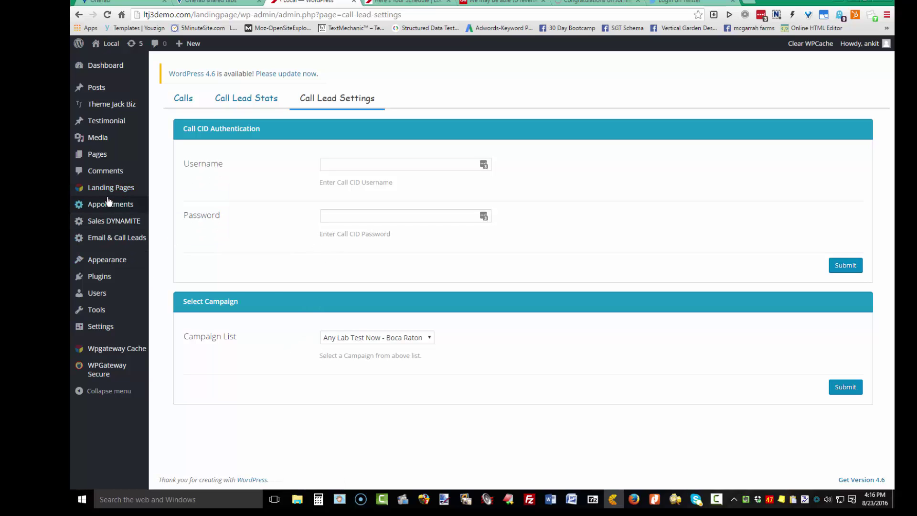
Step: Review the conversion and unique impressions reports for button 1 and open the buttons' split testing comparison
{"action": "mouse_move", "coordinate": [132, 192]}
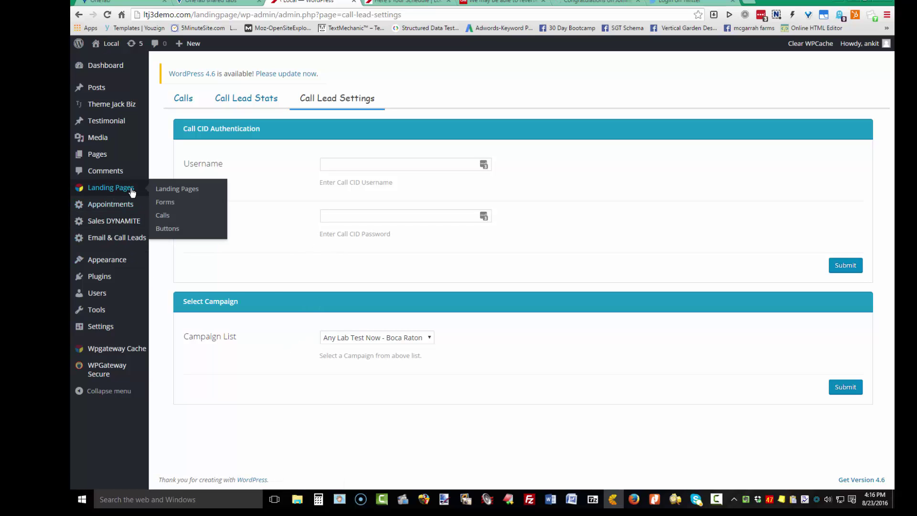
{"action": "left_click", "coordinate": [167, 230]}
{"action": "left_click", "coordinate": [257, 97]}
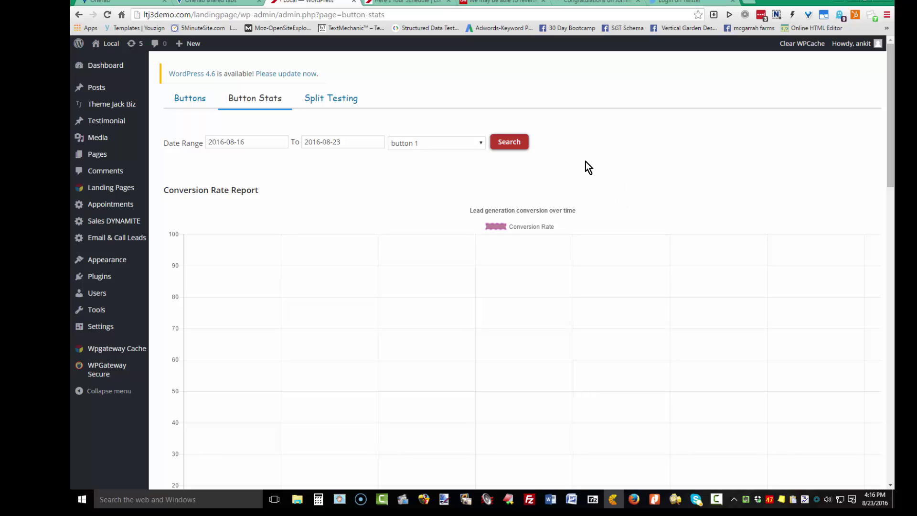
{"action": "scroll", "coordinate": [585, 162], "scroll_direction": "down", "scroll_amount": 6}
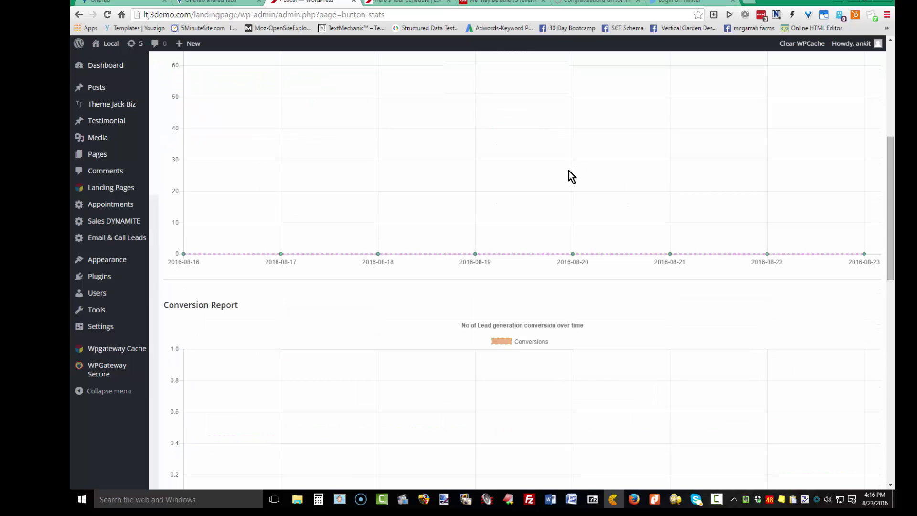
{"action": "scroll", "coordinate": [569, 171], "scroll_direction": "down", "scroll_amount": 6}
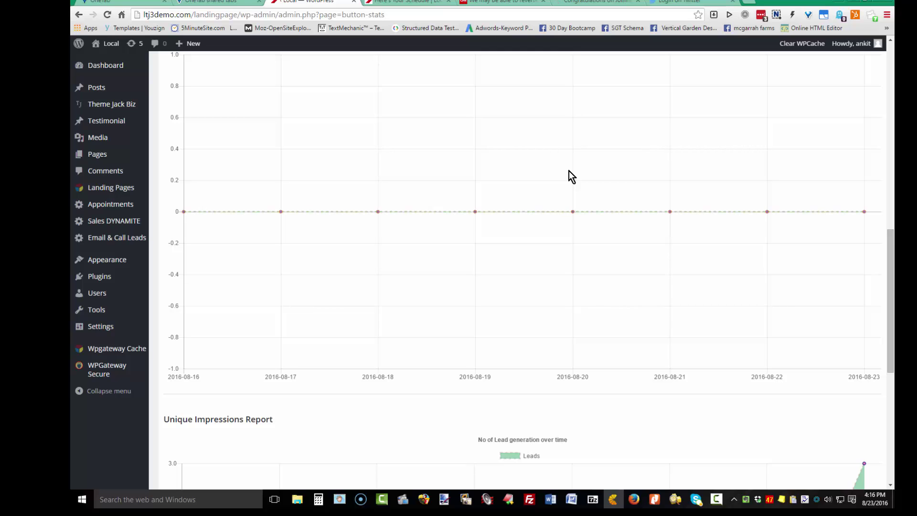
{"action": "scroll", "coordinate": [554, 225], "scroll_direction": "down", "scroll_amount": 7}
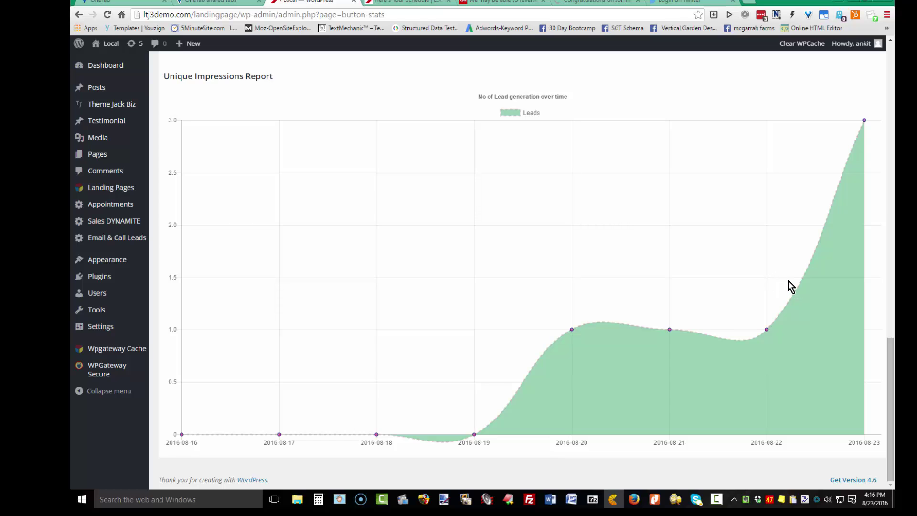
{"action": "scroll", "coordinate": [789, 281], "scroll_direction": "up", "scroll_amount": 16}
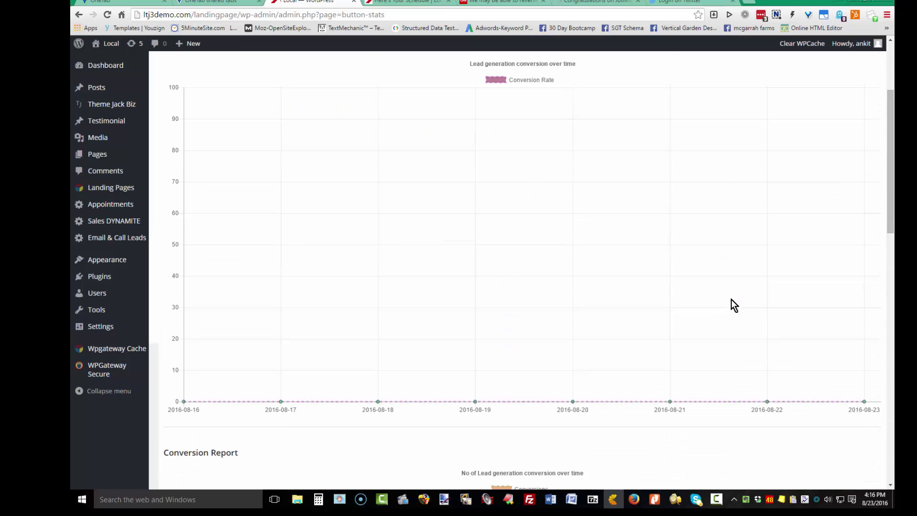
{"action": "scroll", "coordinate": [732, 300], "scroll_direction": "up", "scroll_amount": 3}
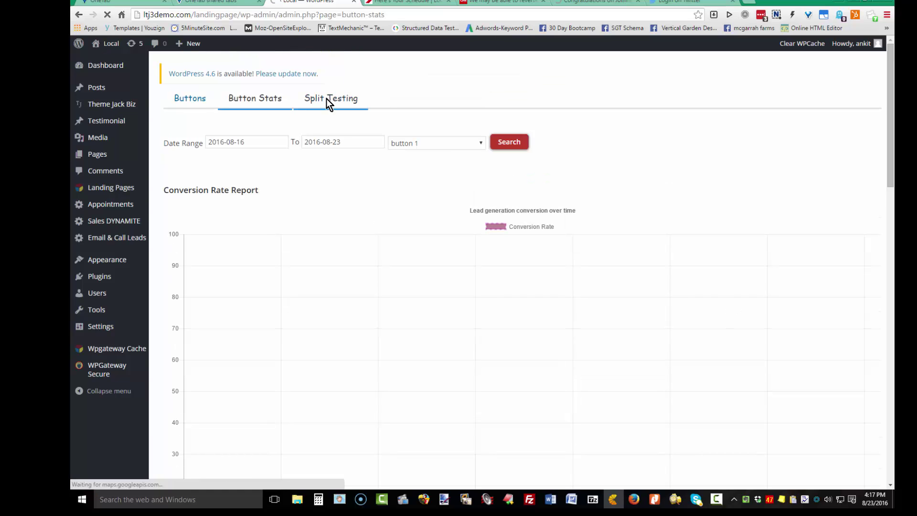
{"action": "left_click", "coordinate": [327, 99]}
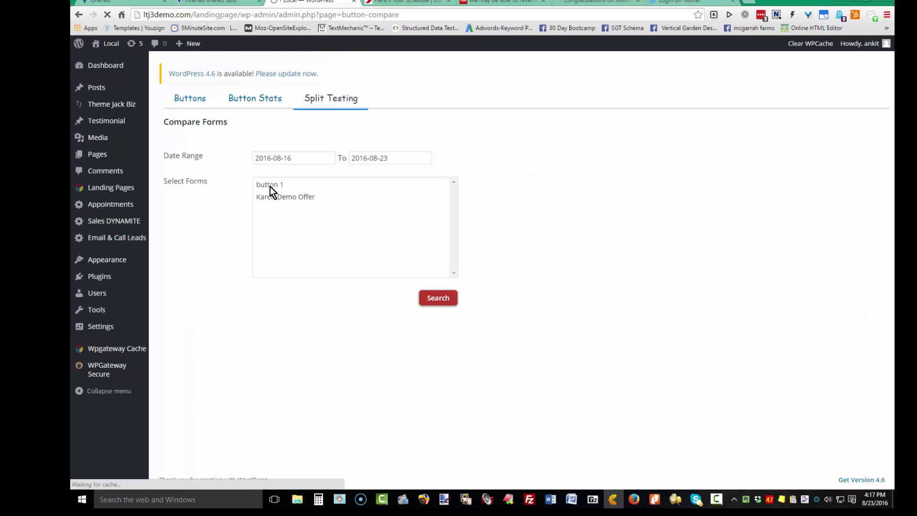